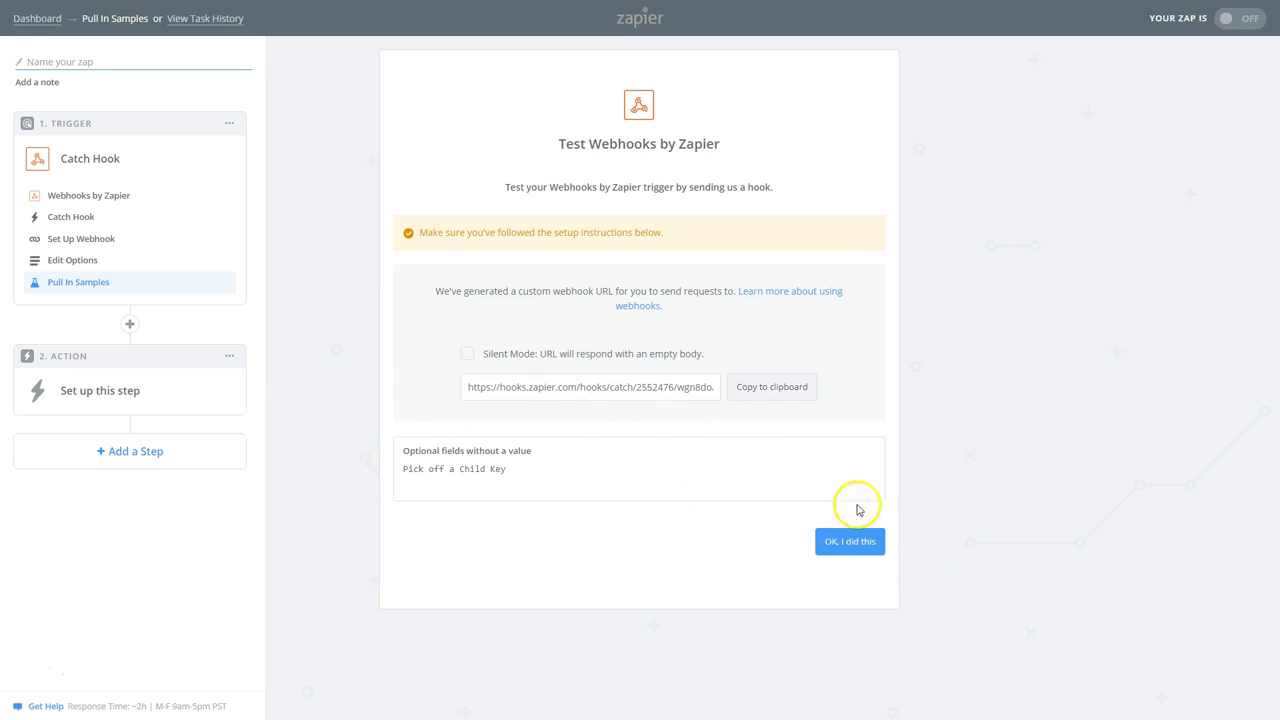
Step: Test the Catch Hook trigger with a sample hook and continue to the action setup
{"action": "left_click", "coordinate": [848, 545]}
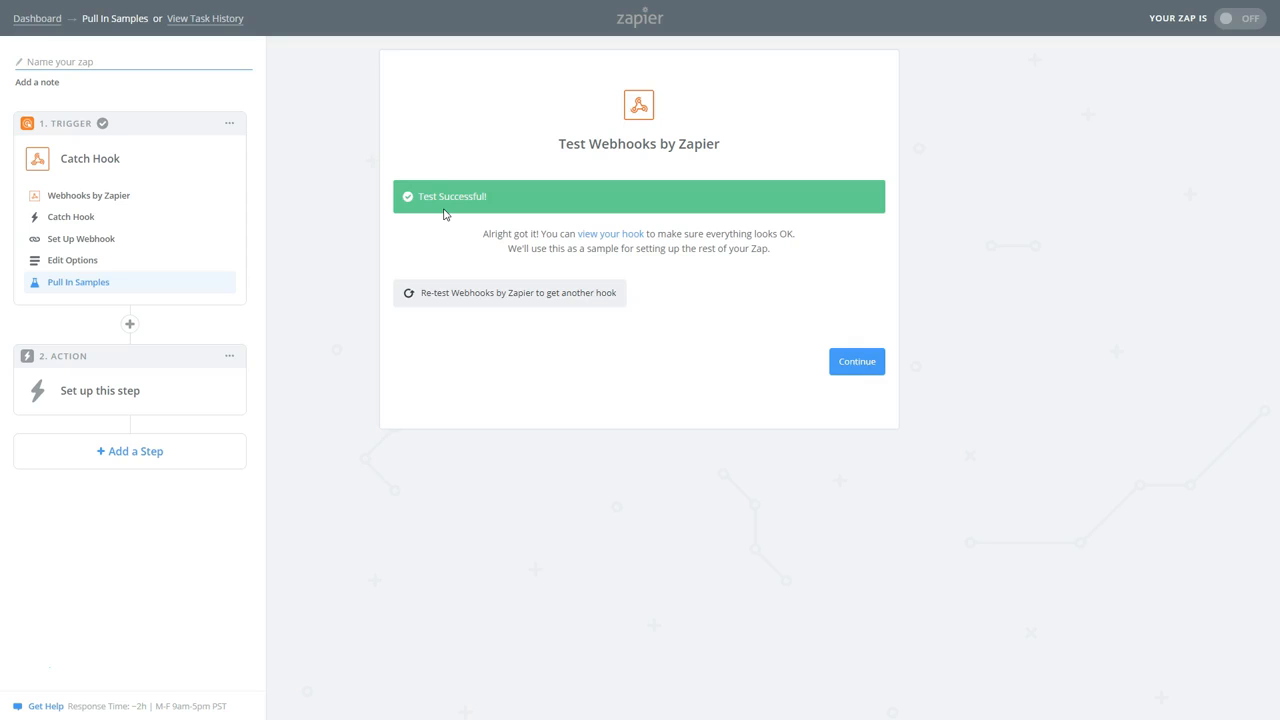
{"action": "left_click", "coordinate": [857, 361]}
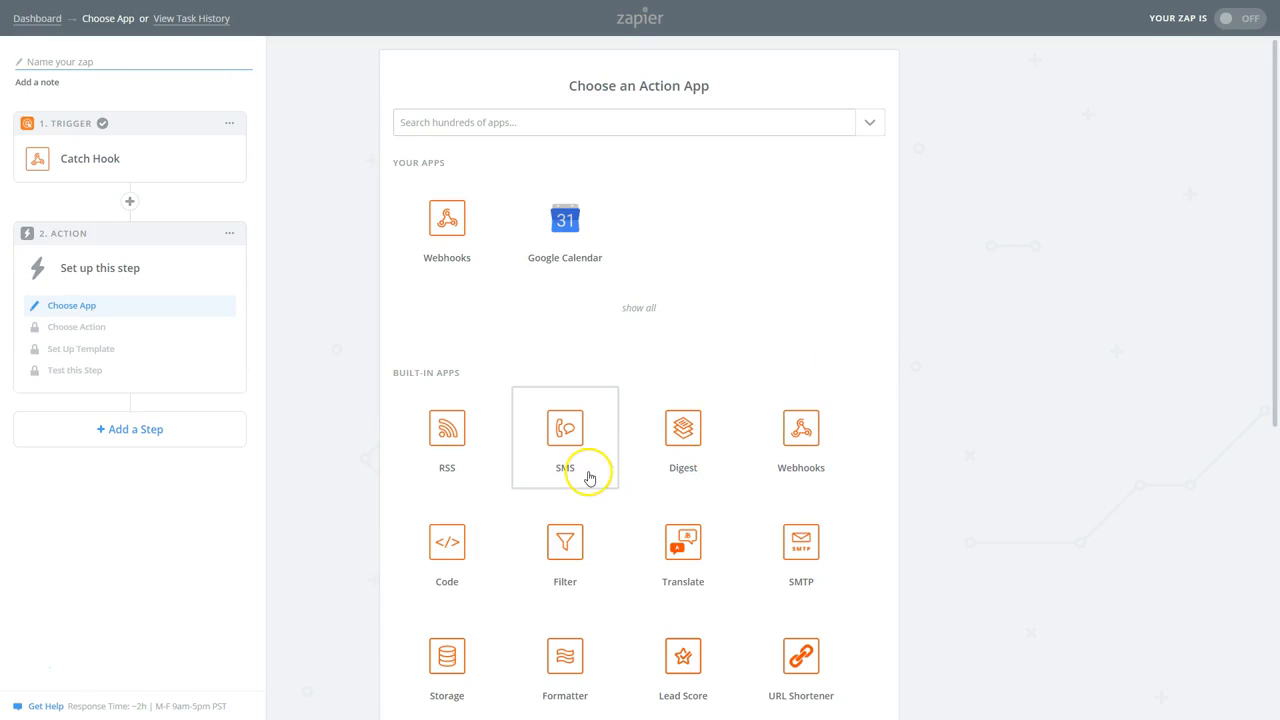
Step: Choose Google Sheets as the action app and save Create Spreadsheet Row as its action
{"action": "scroll", "coordinate": [594, 494], "scroll_direction": "down", "scroll_amount": 2}
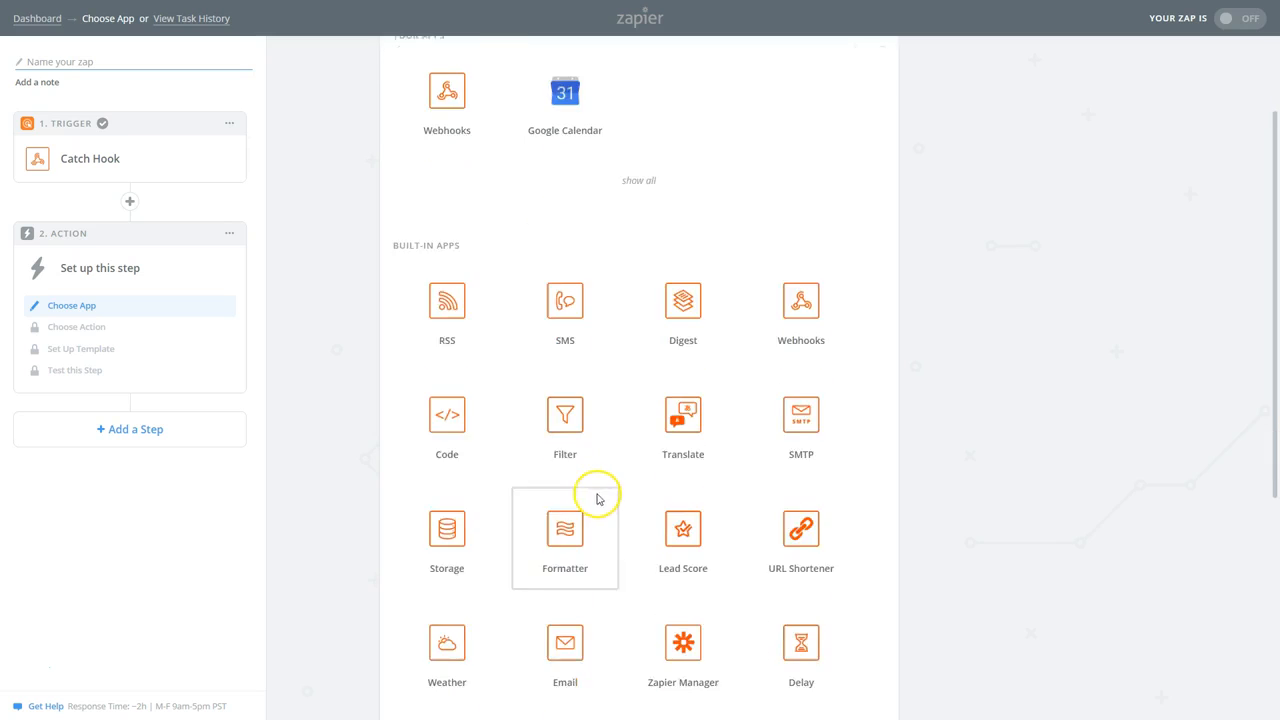
{"action": "scroll", "coordinate": [598, 498], "scroll_direction": "down", "scroll_amount": 3}
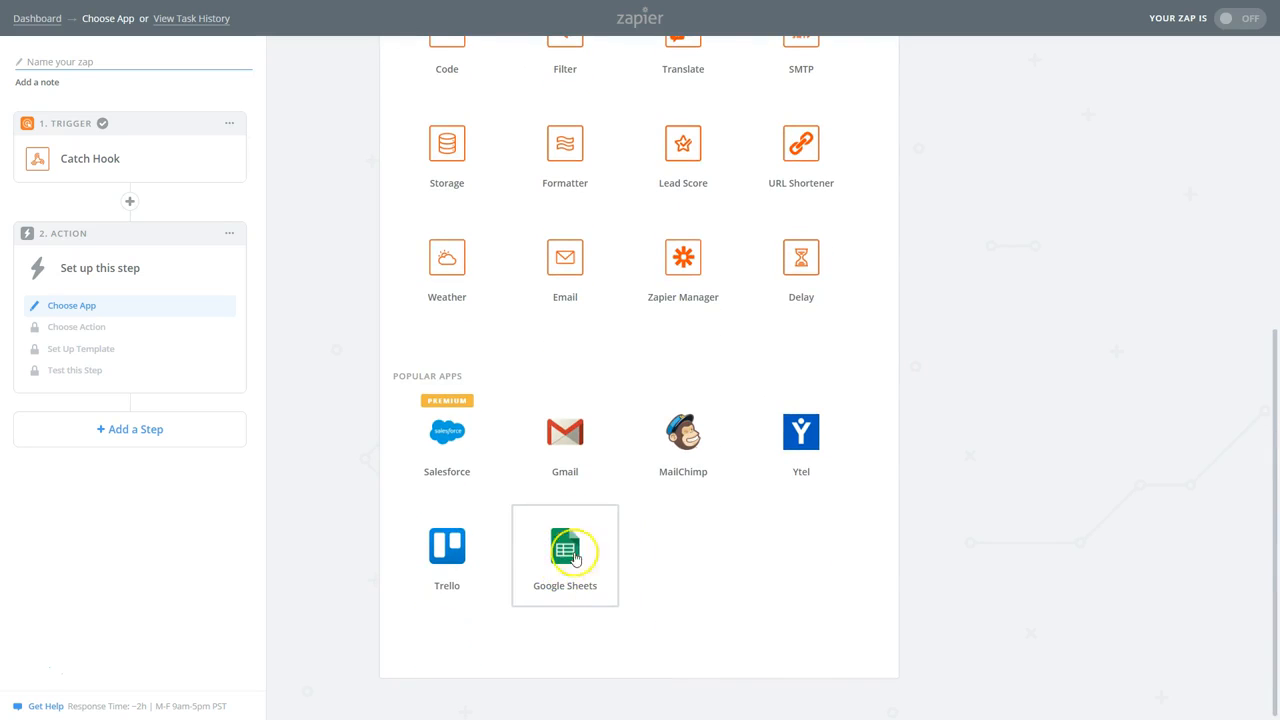
{"action": "left_click", "coordinate": [563, 568]}
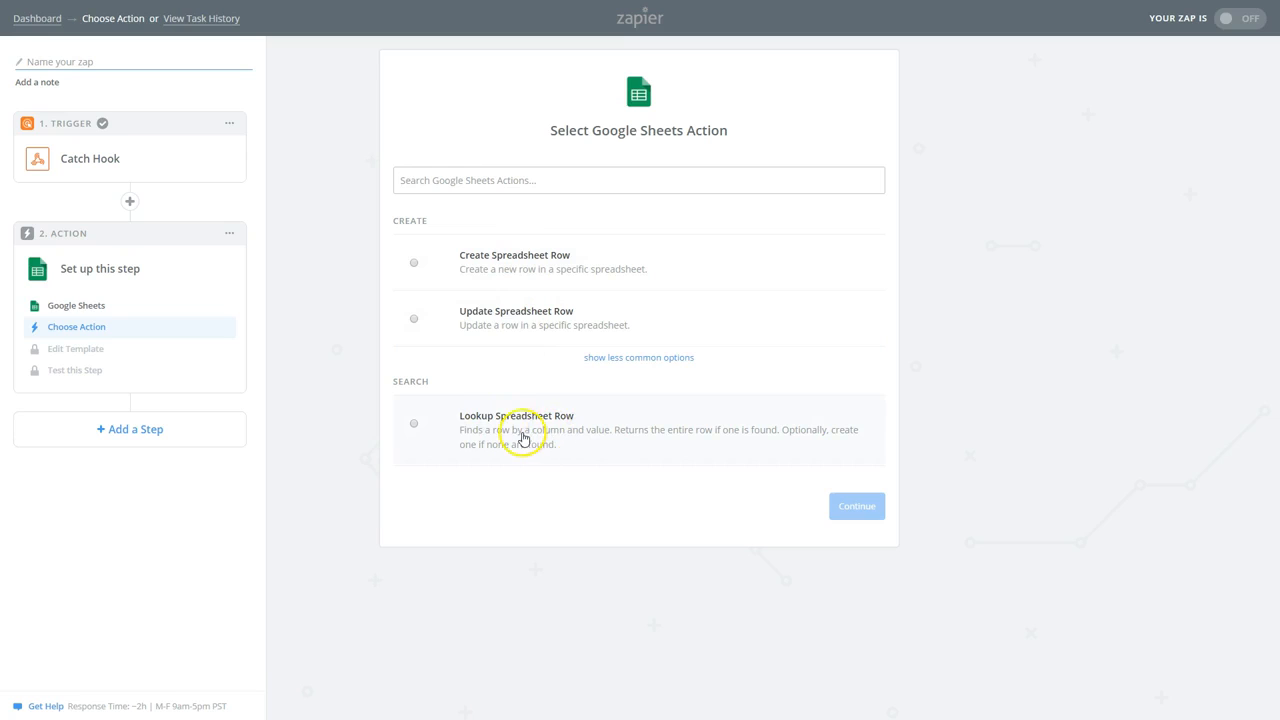
{"action": "left_click", "coordinate": [515, 255]}
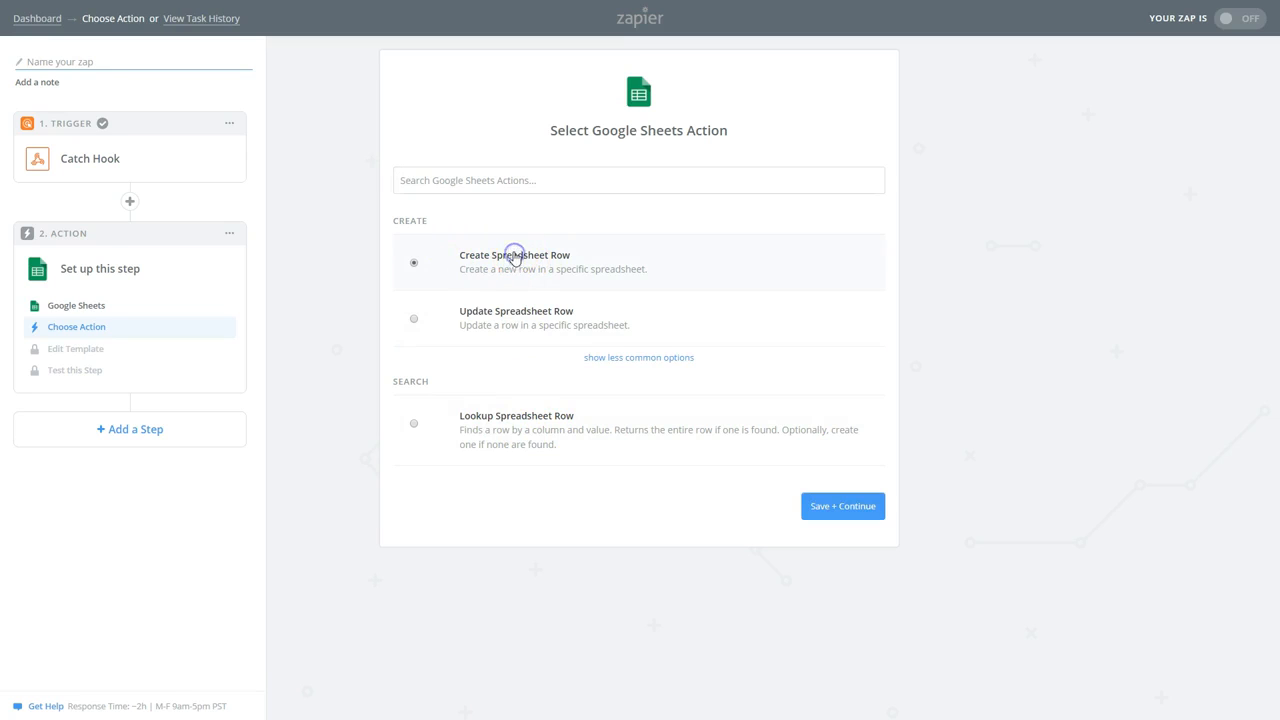
{"action": "left_click", "coordinate": [848, 510]}
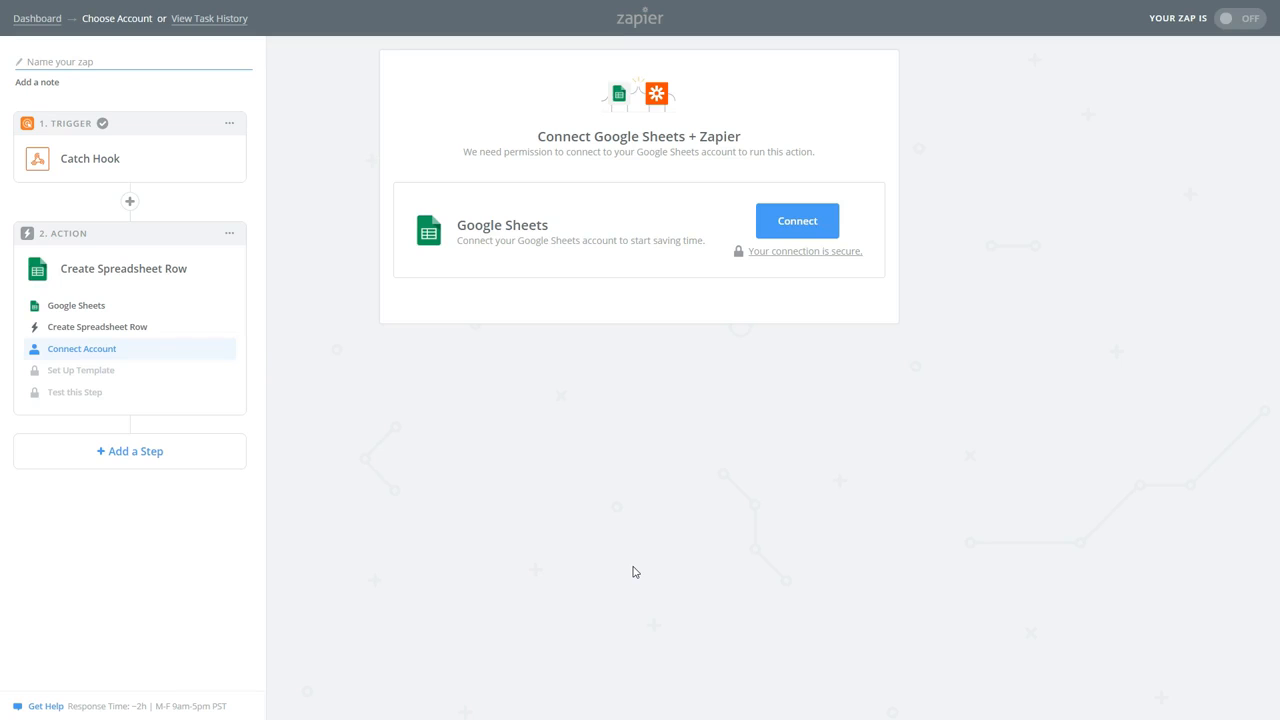
Step: Connect a Google account to Google Sheets with the requested access allowed, test the connection and save it
{"action": "left_click", "coordinate": [792, 222]}
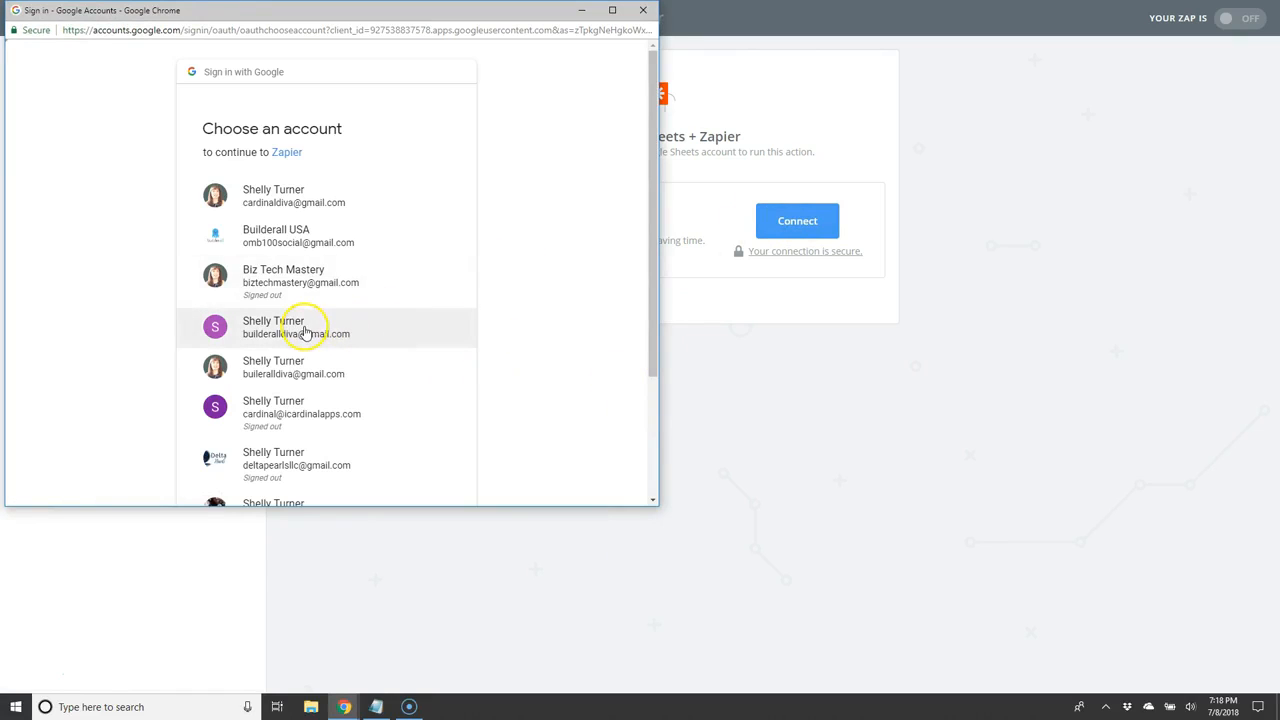
{"action": "left_click", "coordinate": [280, 370]}
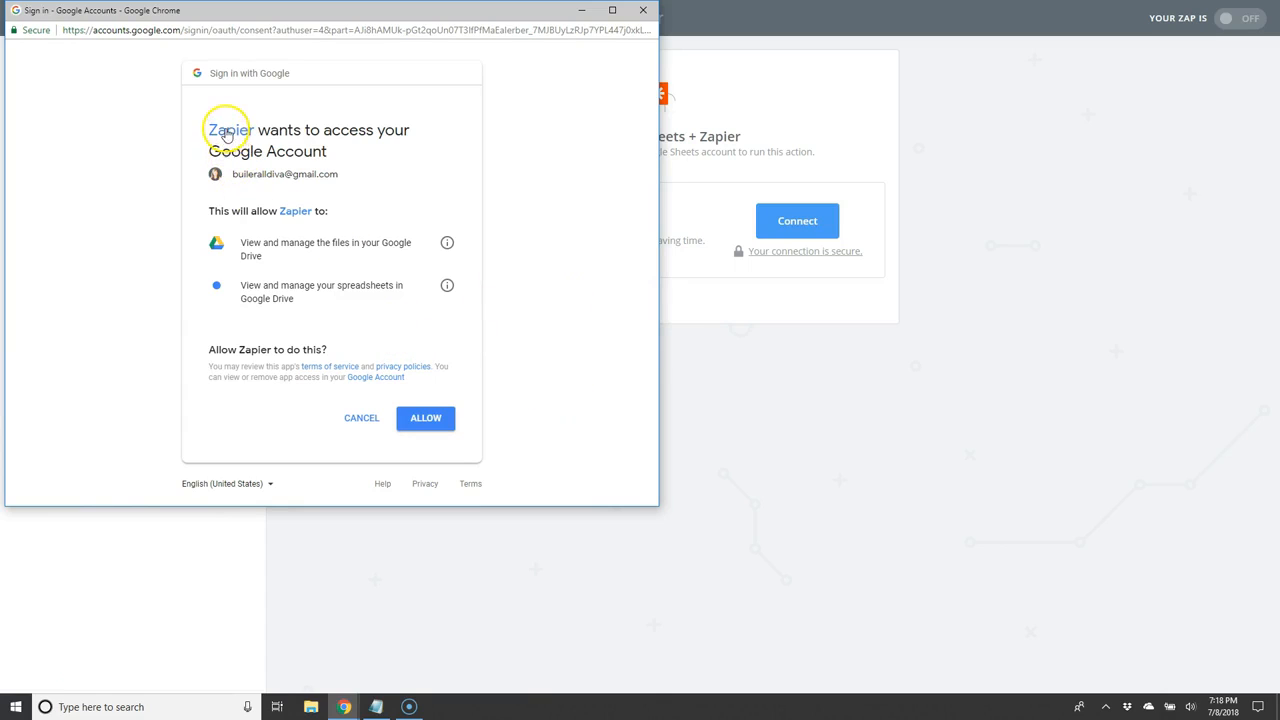
{"action": "left_click", "coordinate": [425, 420]}
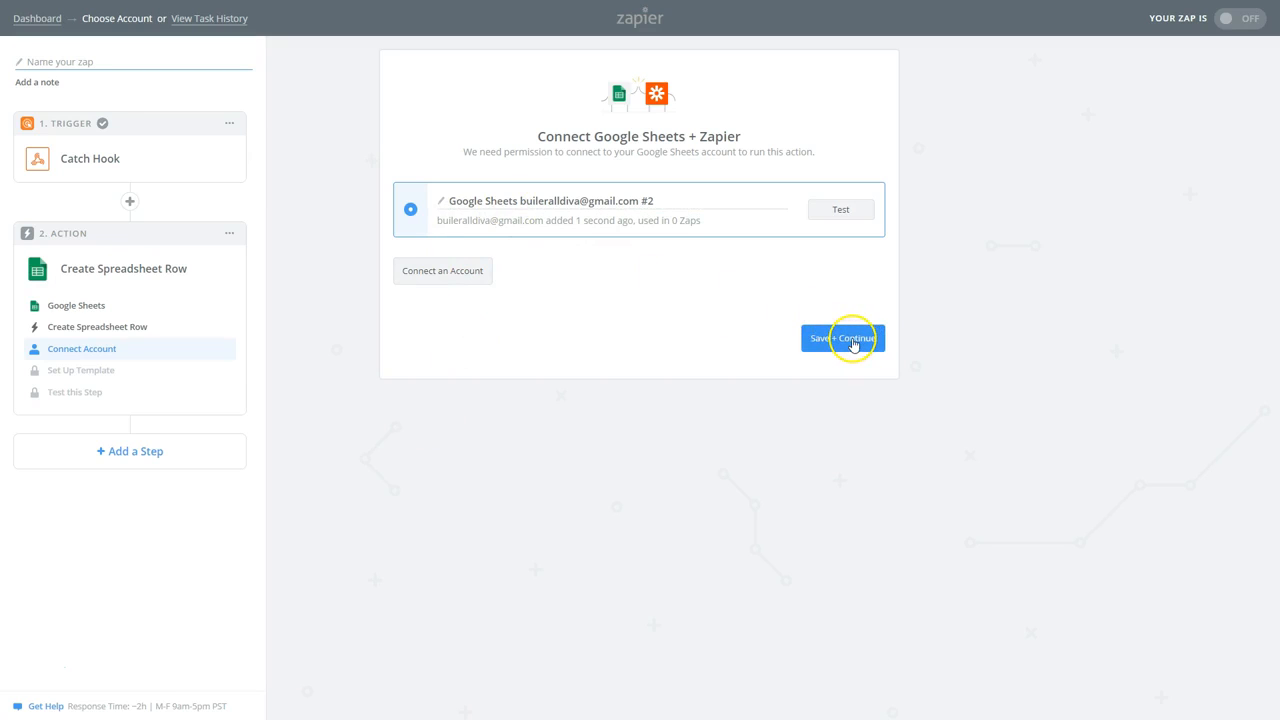
{"action": "left_click", "coordinate": [841, 213]}
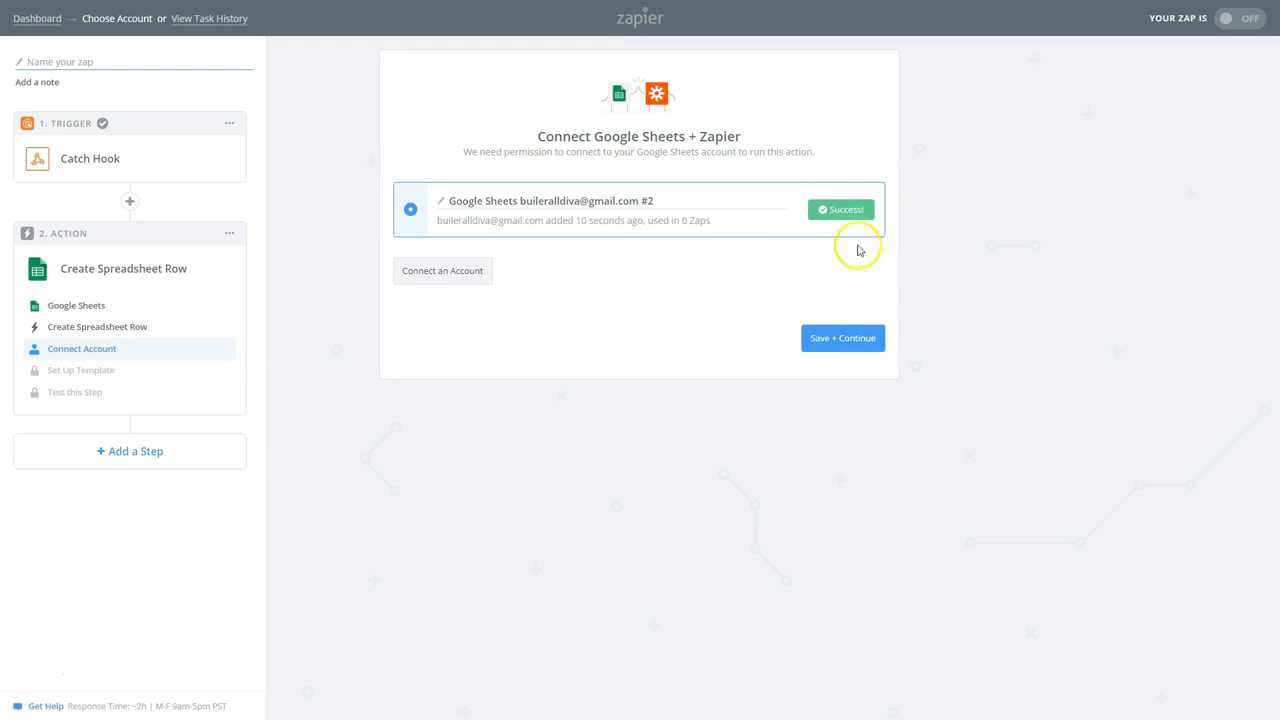
{"action": "left_click", "coordinate": [839, 338]}
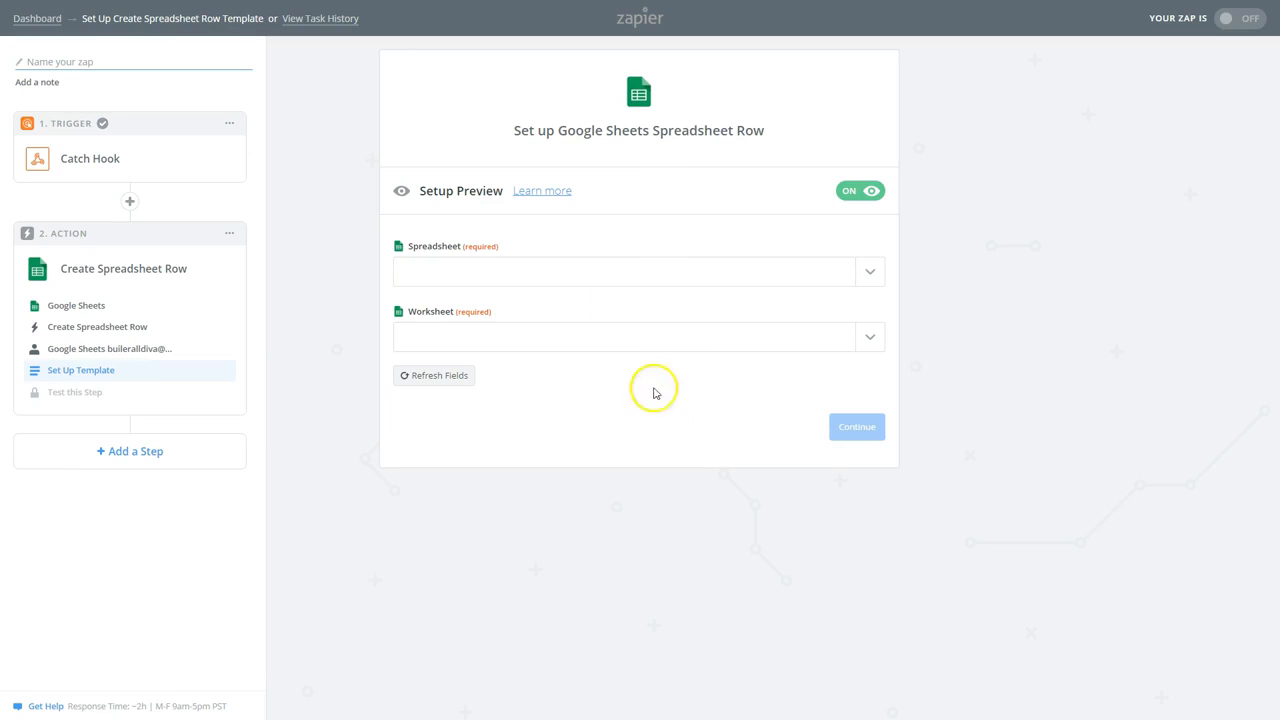
Step: Set the target spreadsheet to Webhook Training and the worksheet to Sheet1
{"action": "left_click", "coordinate": [514, 266]}
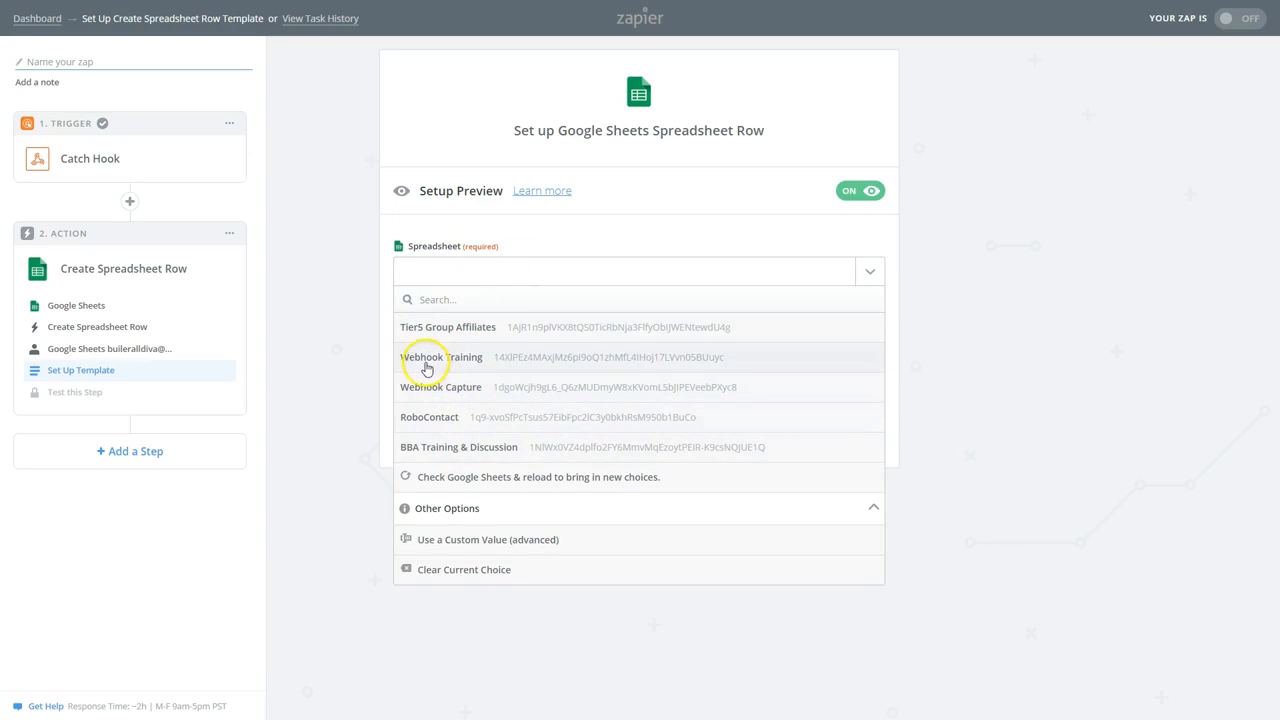
{"action": "left_click", "coordinate": [479, 357]}
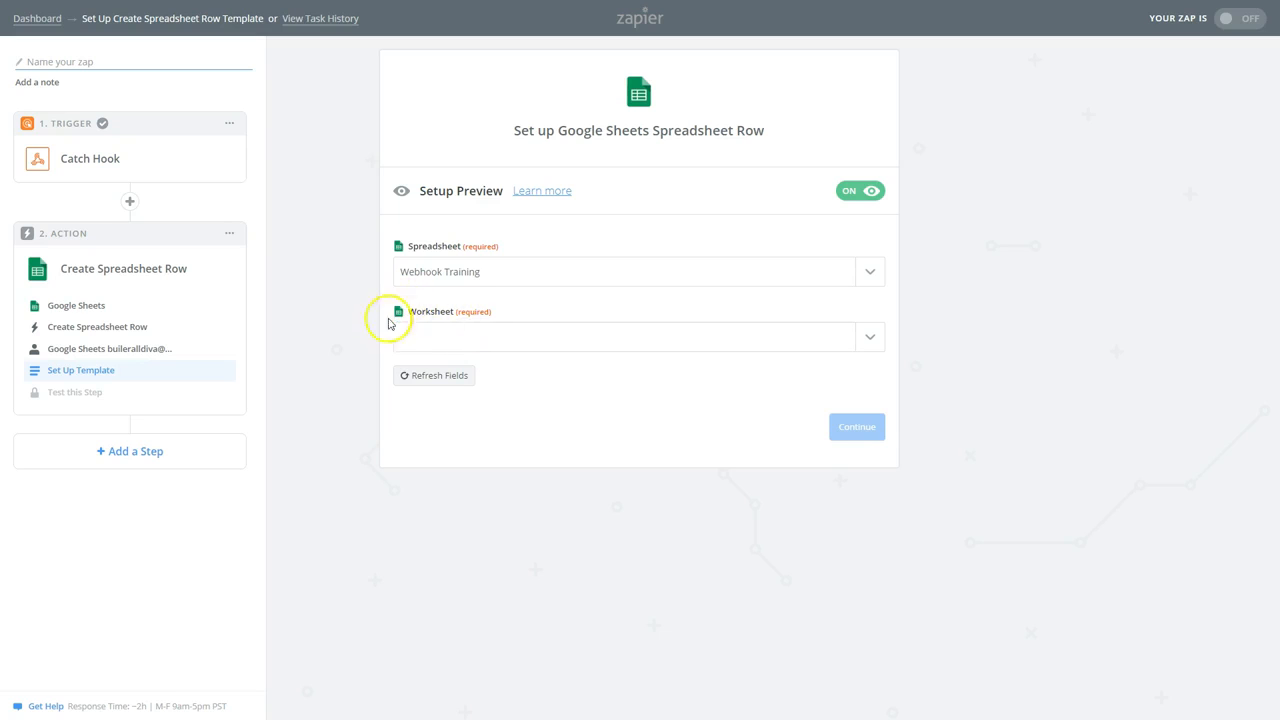
{"action": "left_click", "coordinate": [490, 340]}
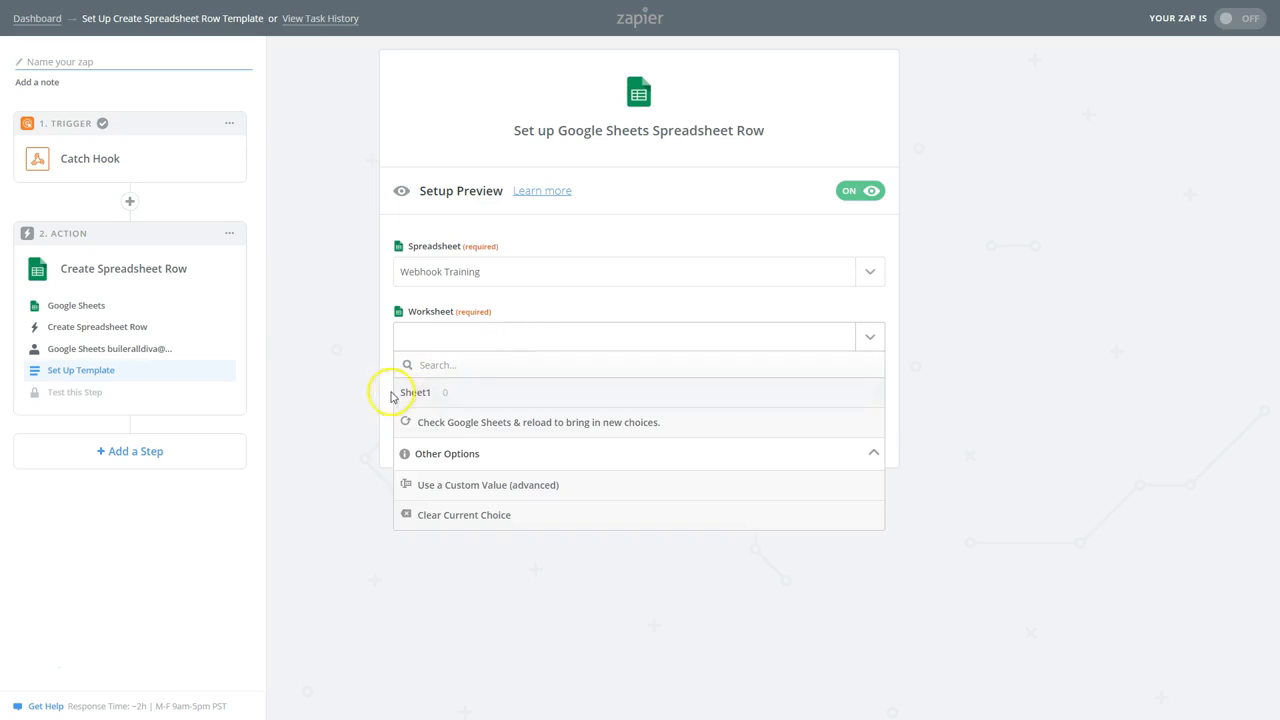
{"action": "left_click", "coordinate": [443, 396]}
{"action": "left_click", "coordinate": [443, 396]}
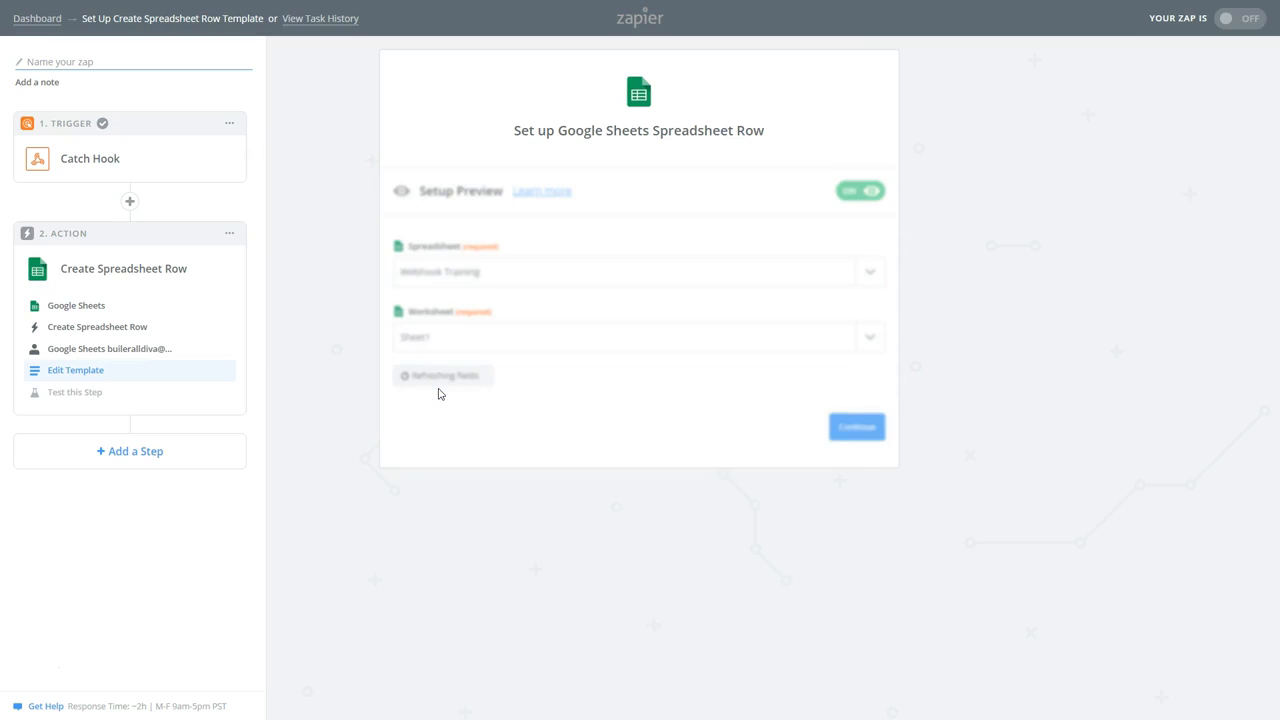
{"action": "left_click", "coordinate": [441, 398]}
Step: Map the Date of Purchase column to the hook's Map Payment[transaction Time] field
{"action": "scroll", "coordinate": [450, 470], "scroll_direction": "down", "scroll_amount": 2}
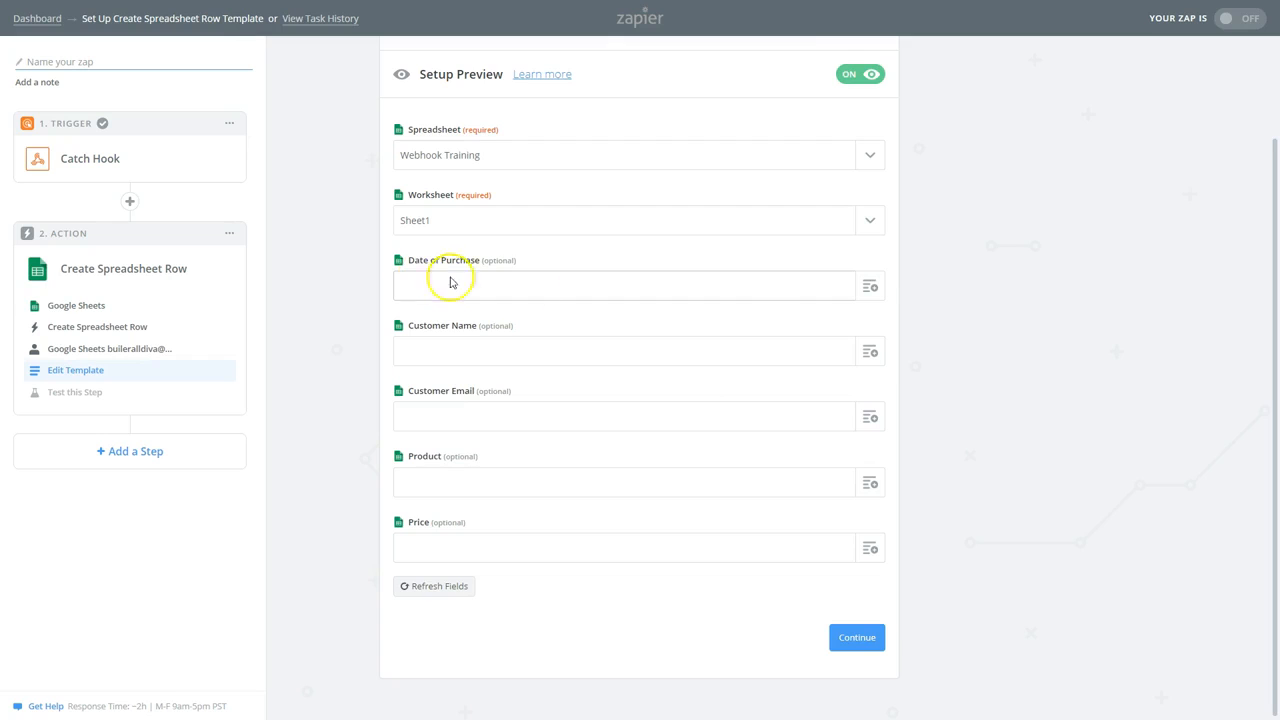
{"action": "left_click", "coordinate": [871, 287]}
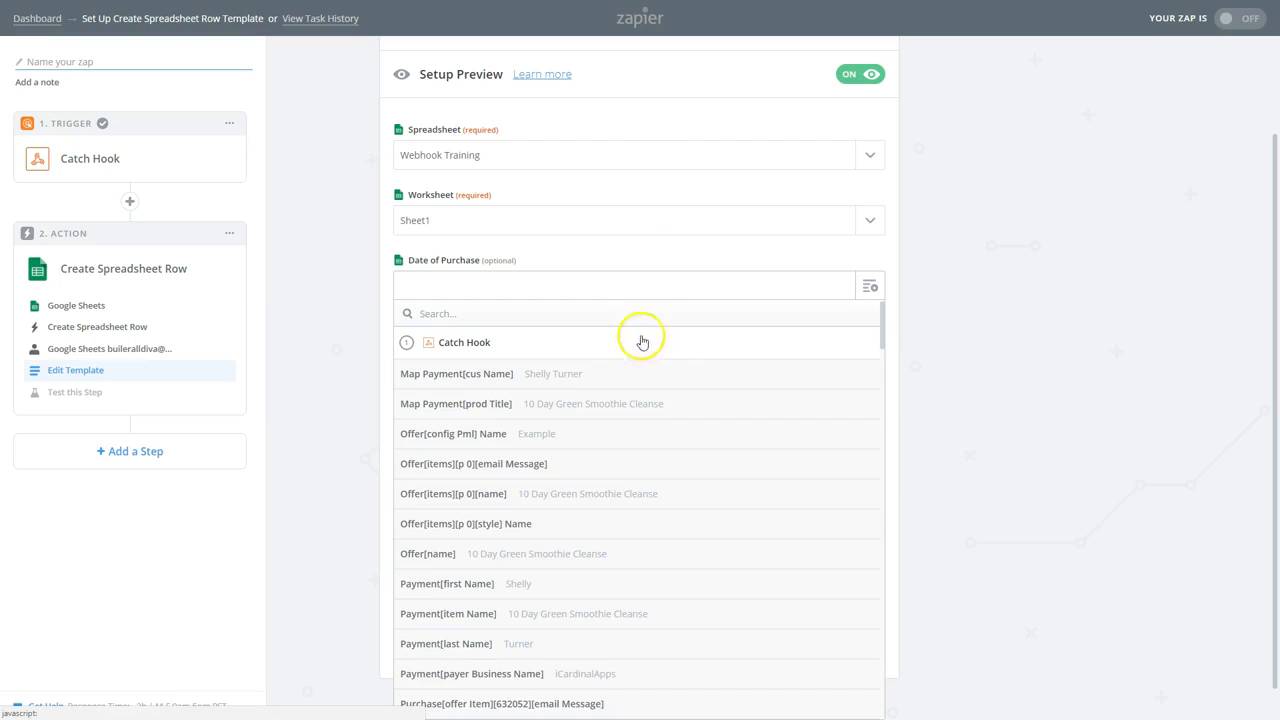
{"action": "scroll", "coordinate": [518, 500], "scroll_direction": "down", "scroll_amount": 1}
{"action": "scroll", "coordinate": [518, 520], "scroll_direction": "down", "scroll_amount": 2}
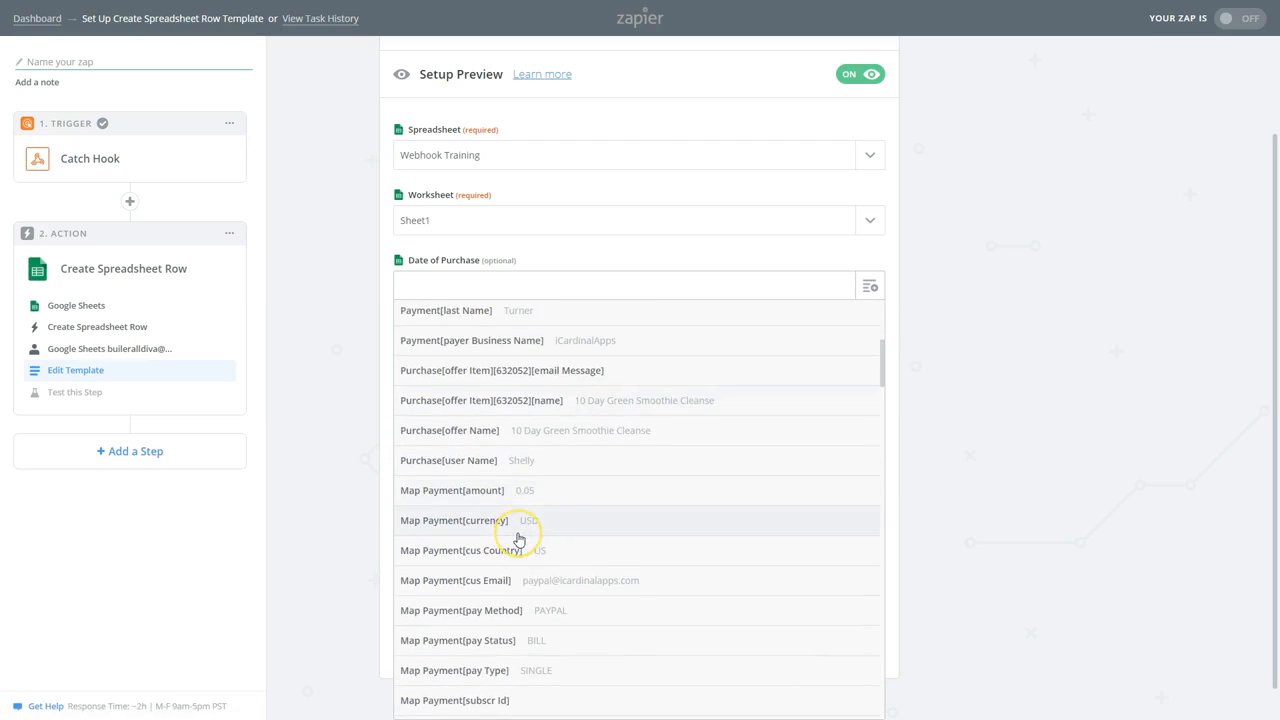
{"action": "scroll", "coordinate": [516, 535], "scroll_direction": "up", "scroll_amount": 2}
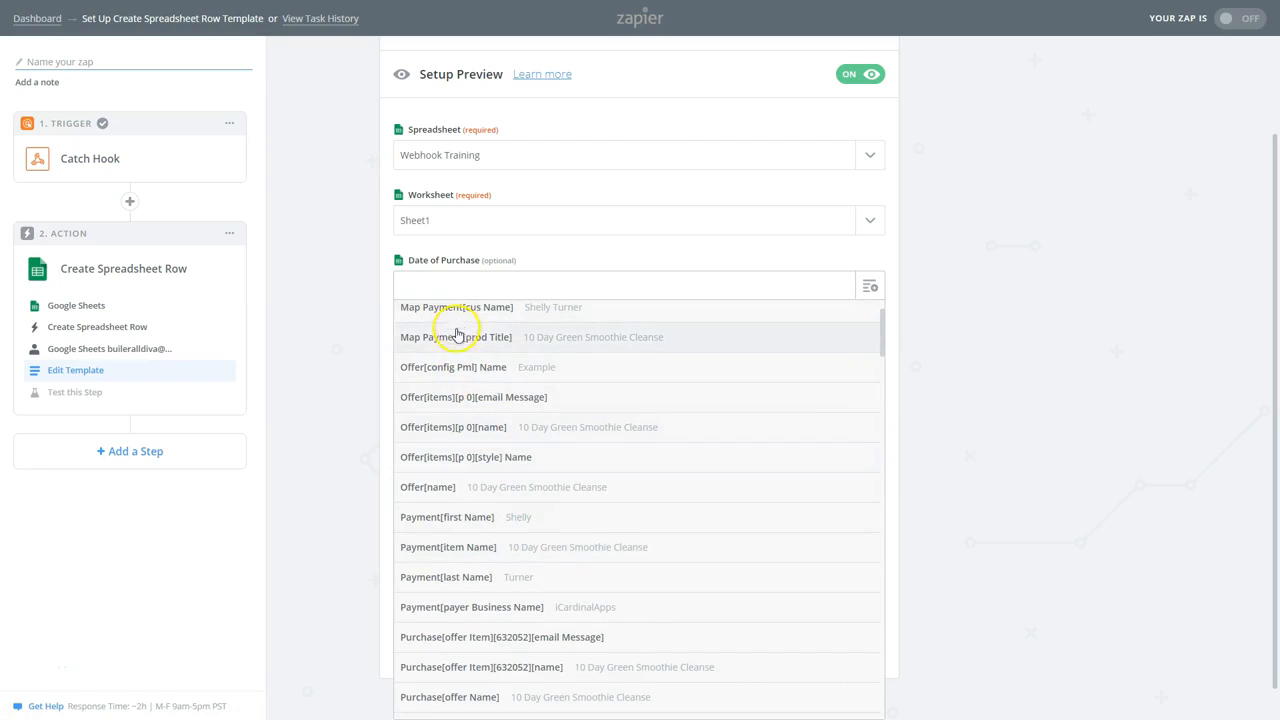
{"action": "scroll", "coordinate": [471, 606], "scroll_direction": "down", "scroll_amount": 5}
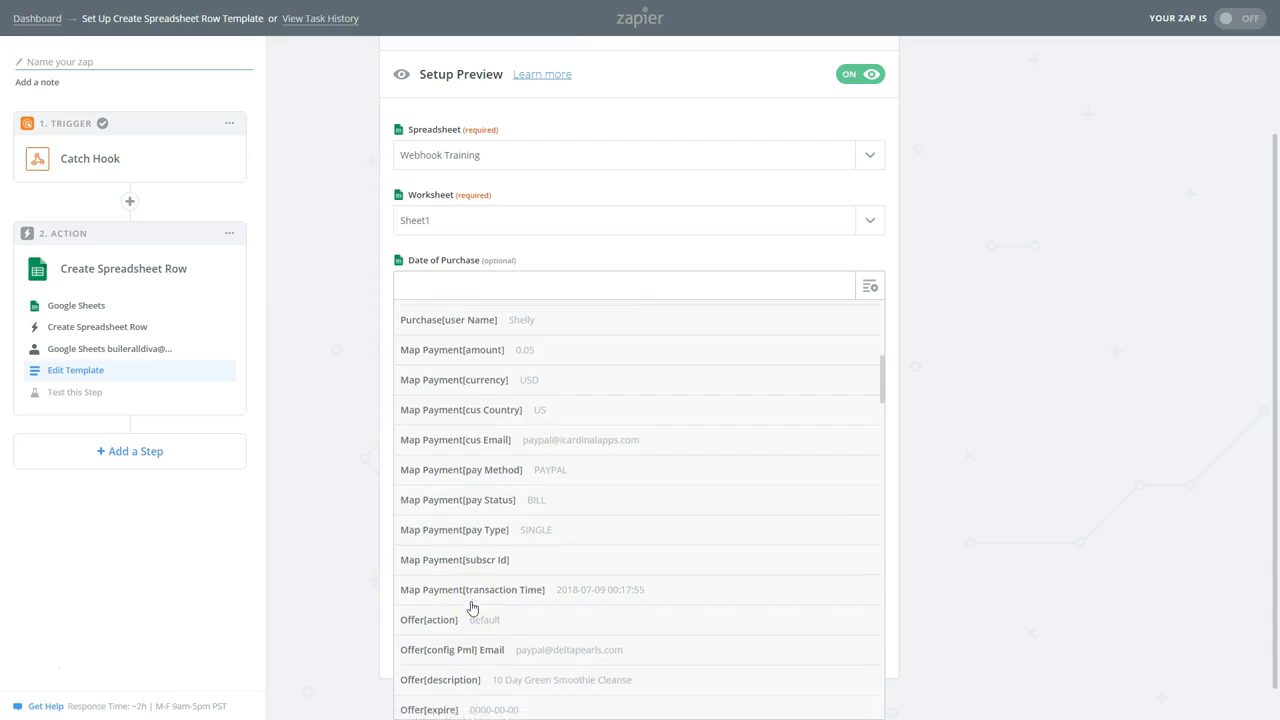
{"action": "scroll", "coordinate": [473, 606], "scroll_direction": "down", "scroll_amount": 3}
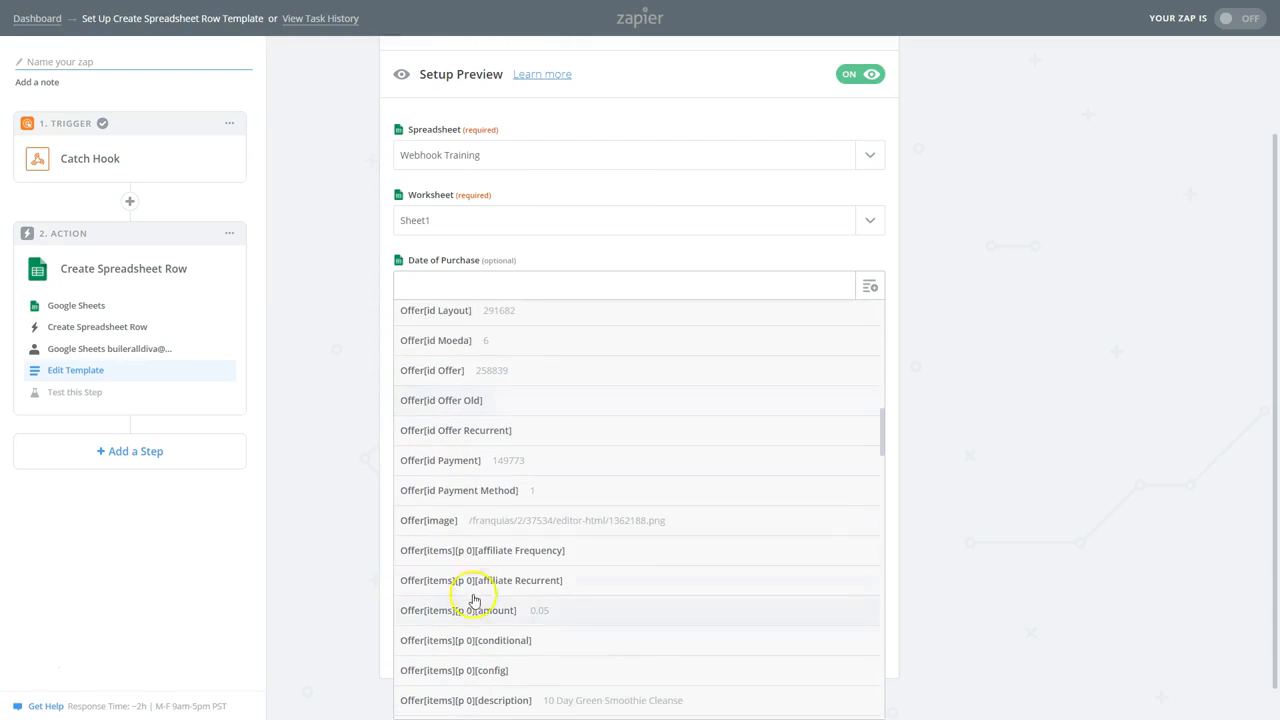
{"action": "scroll", "coordinate": [474, 600], "scroll_direction": "down", "scroll_amount": 2}
{"action": "scroll", "coordinate": [476, 592], "scroll_direction": "down", "scroll_amount": 6}
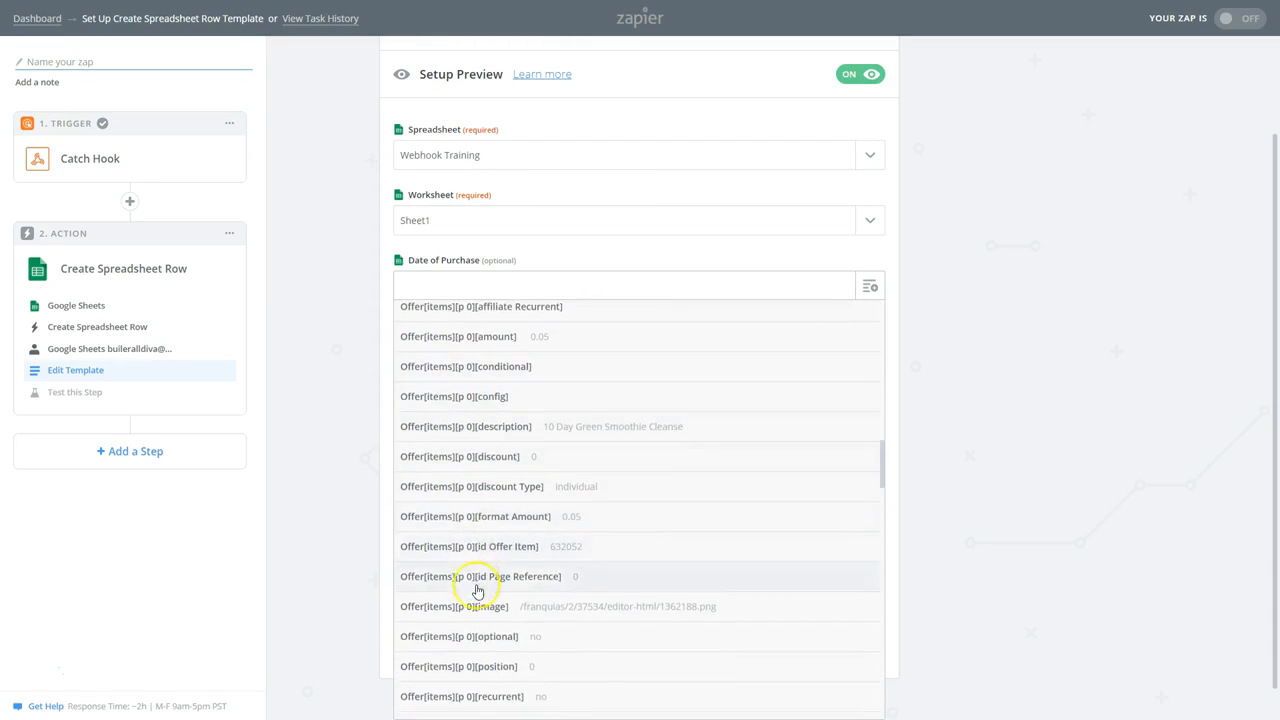
{"action": "scroll", "coordinate": [477, 591], "scroll_direction": "down", "scroll_amount": 3}
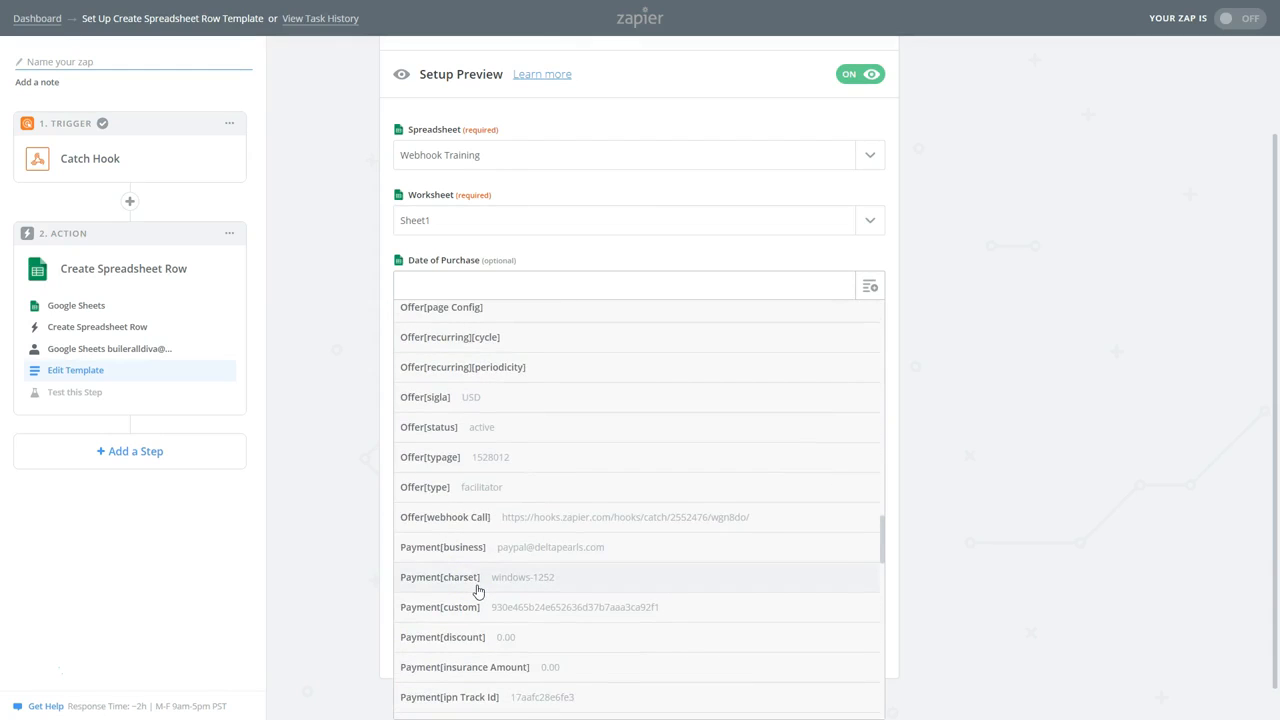
{"action": "scroll", "coordinate": [478, 591], "scroll_direction": "up", "scroll_amount": 10}
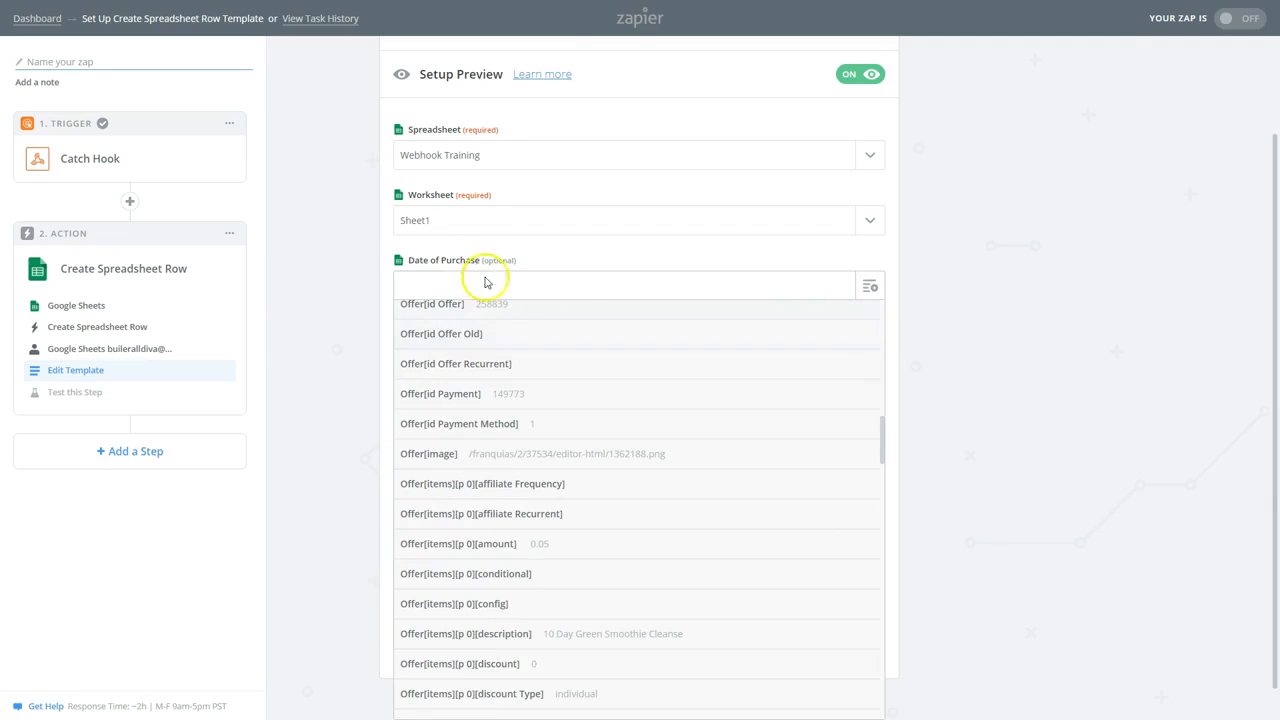
{"action": "scroll", "coordinate": [480, 470], "scroll_direction": "up", "scroll_amount": 4}
{"action": "scroll", "coordinate": [484, 460], "scroll_direction": "up", "scroll_amount": 3}
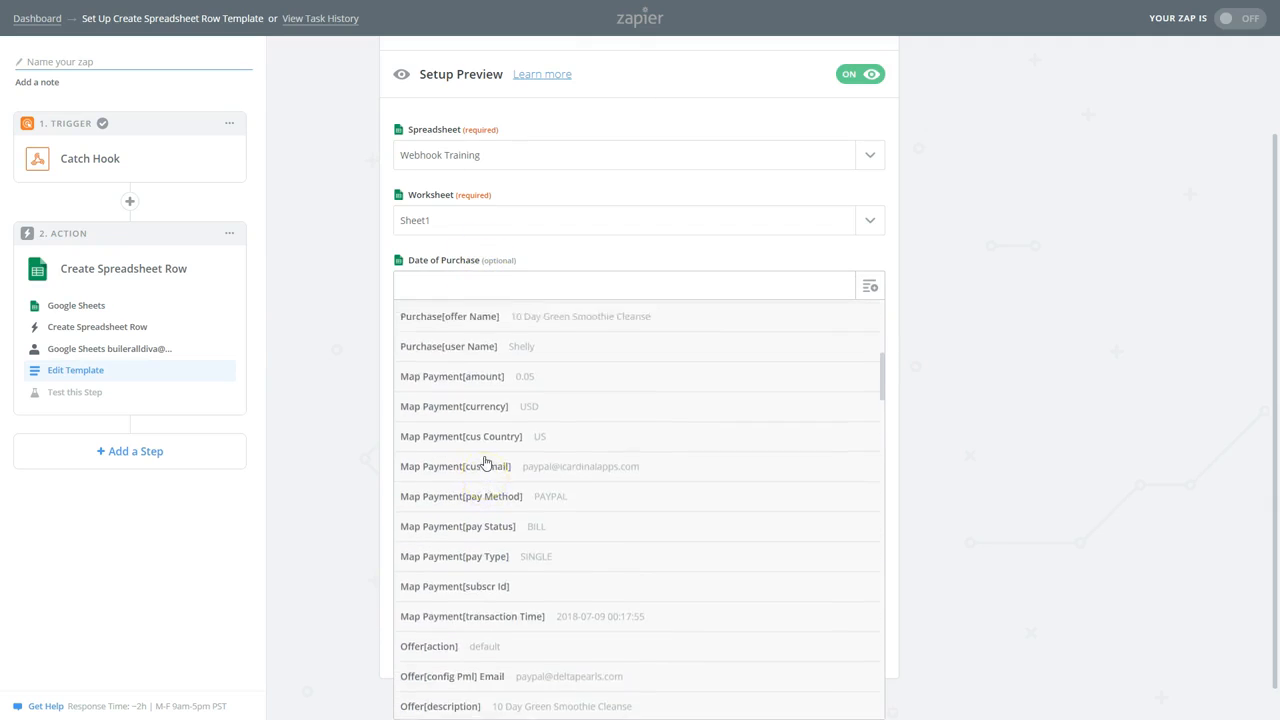
{"action": "scroll", "coordinate": [508, 430], "scroll_direction": "down", "scroll_amount": 4}
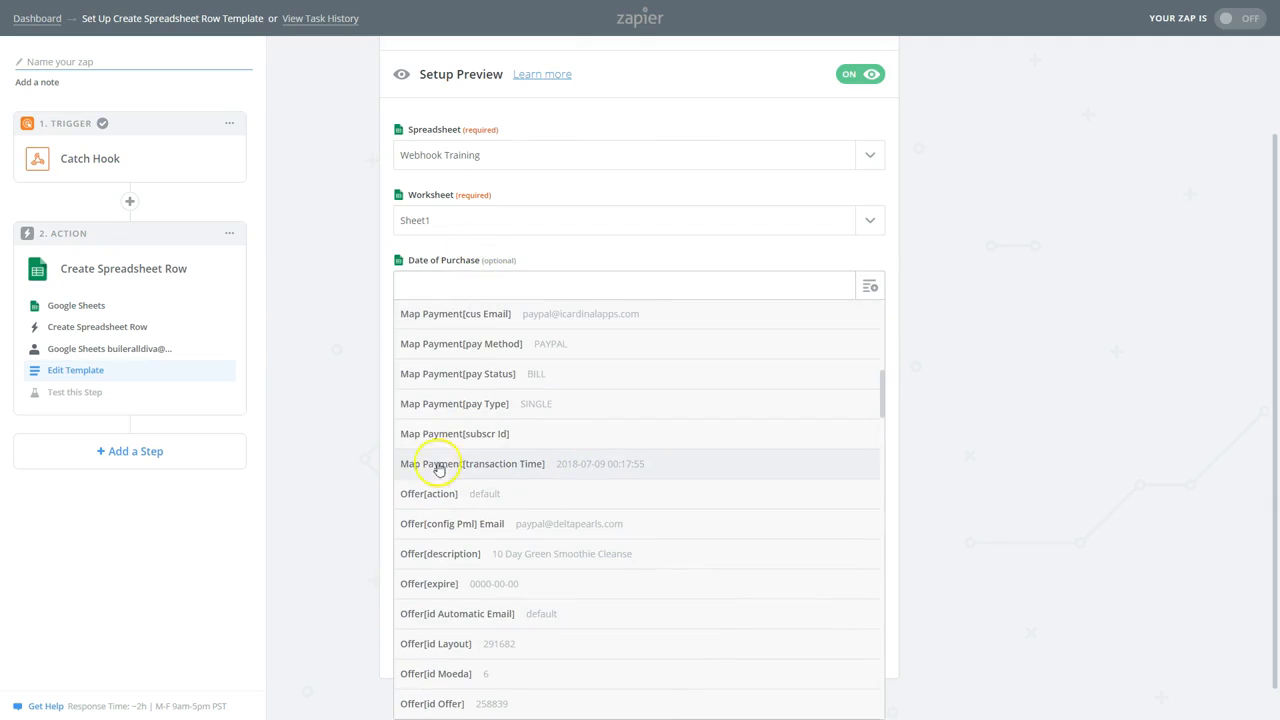
{"action": "left_click", "coordinate": [527, 465]}
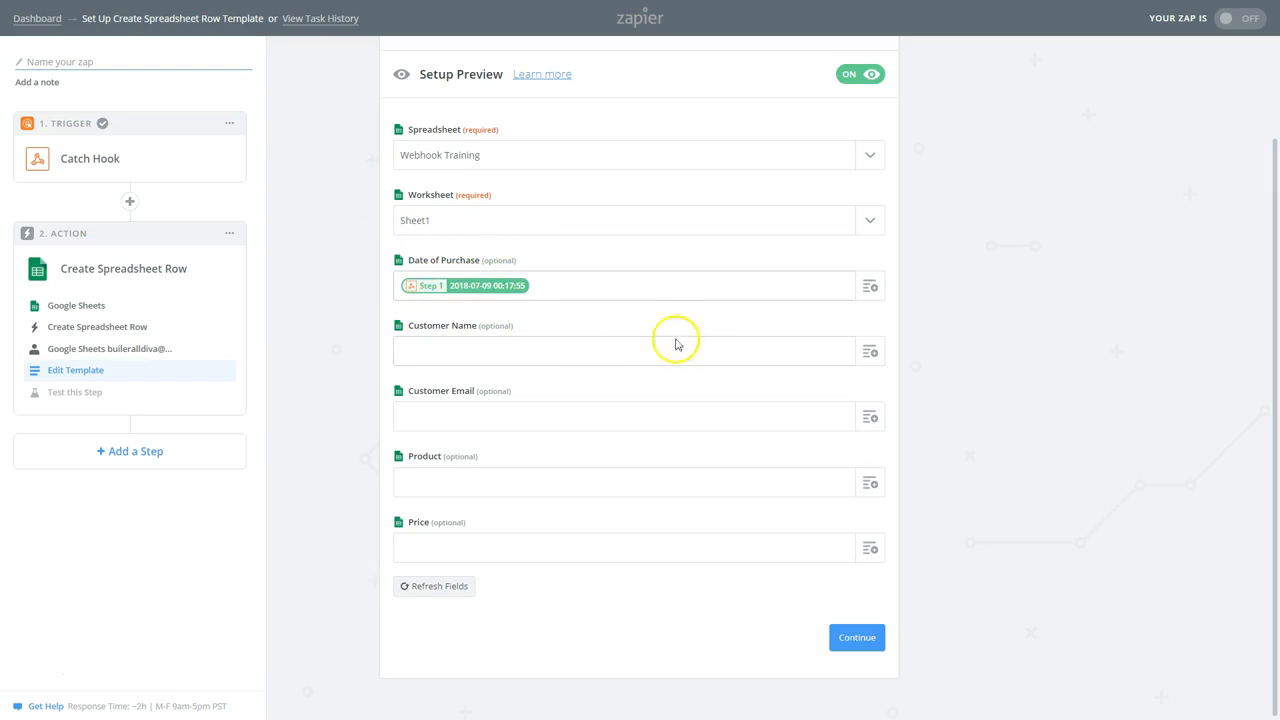
Step: Map Customer Name to Map Payment[cus Name] and Customer Email to Map Payment[cus Email]
{"action": "left_click", "coordinate": [870, 351]}
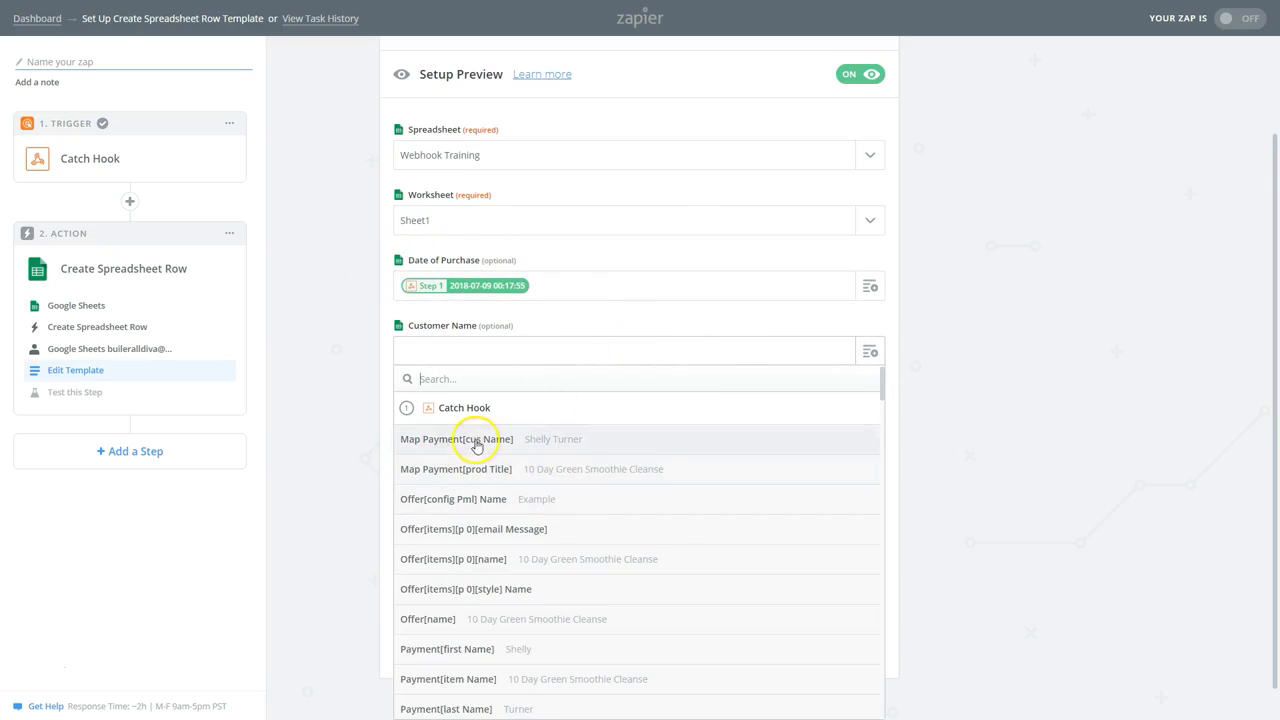
{"action": "left_click", "coordinate": [531, 440]}
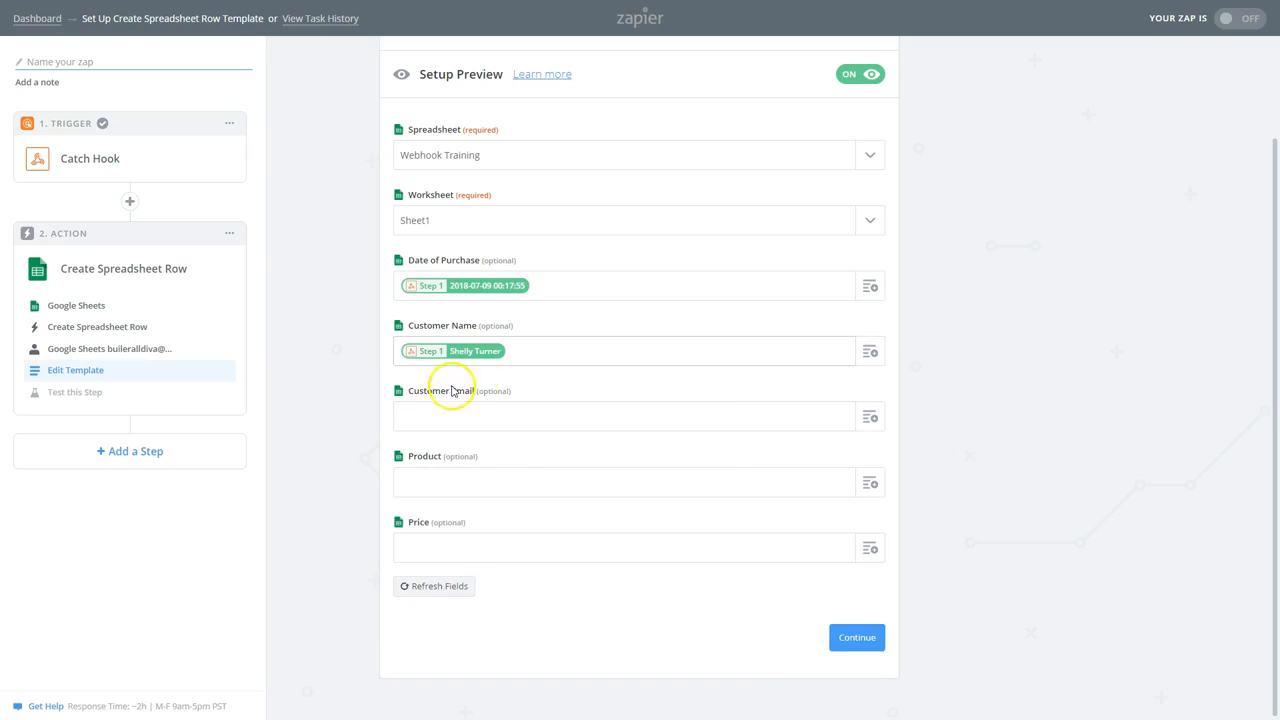
{"action": "left_click", "coordinate": [872, 417]}
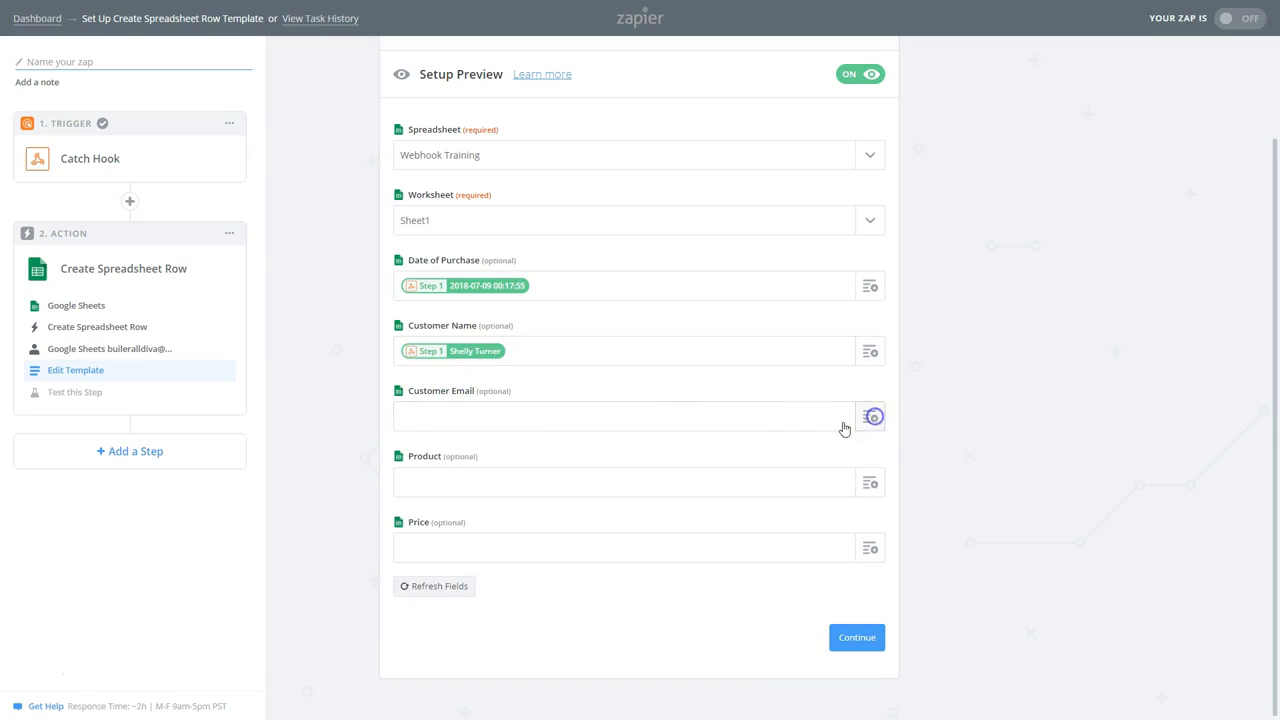
{"action": "scroll", "coordinate": [644, 565], "scroll_direction": "down", "scroll_amount": 2}
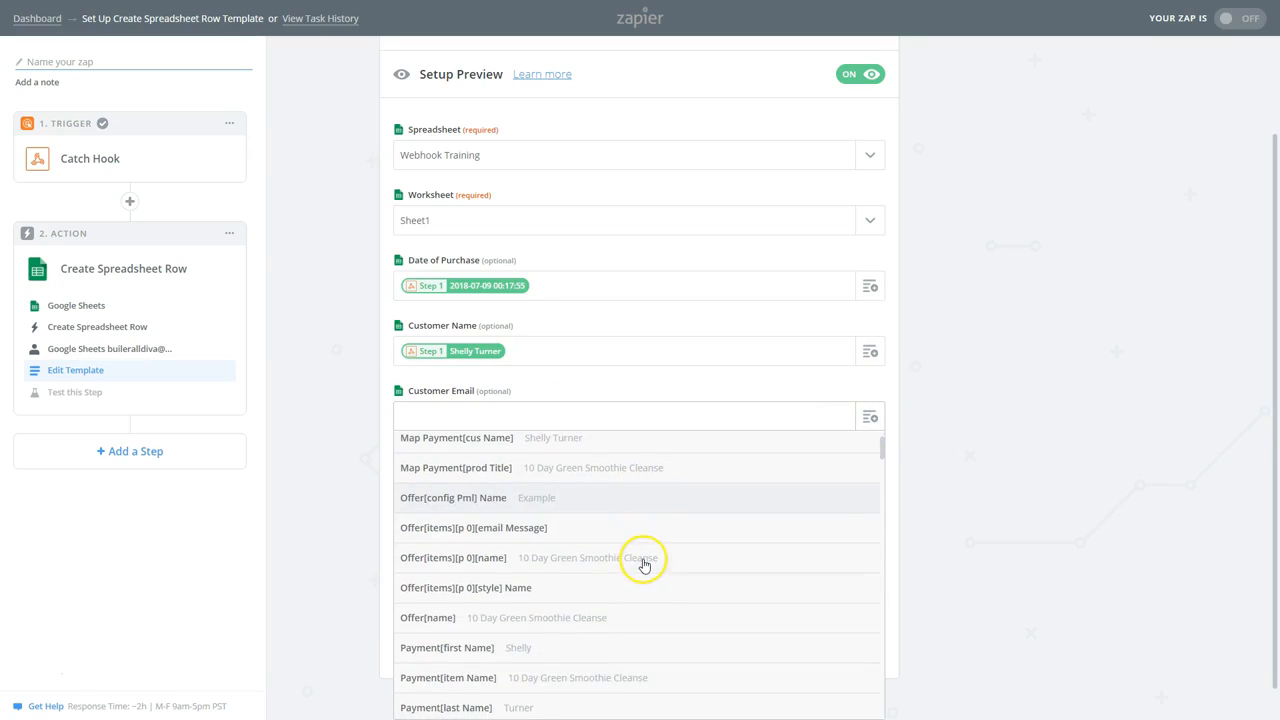
{"action": "scroll", "coordinate": [644, 565], "scroll_direction": "down", "scroll_amount": 10}
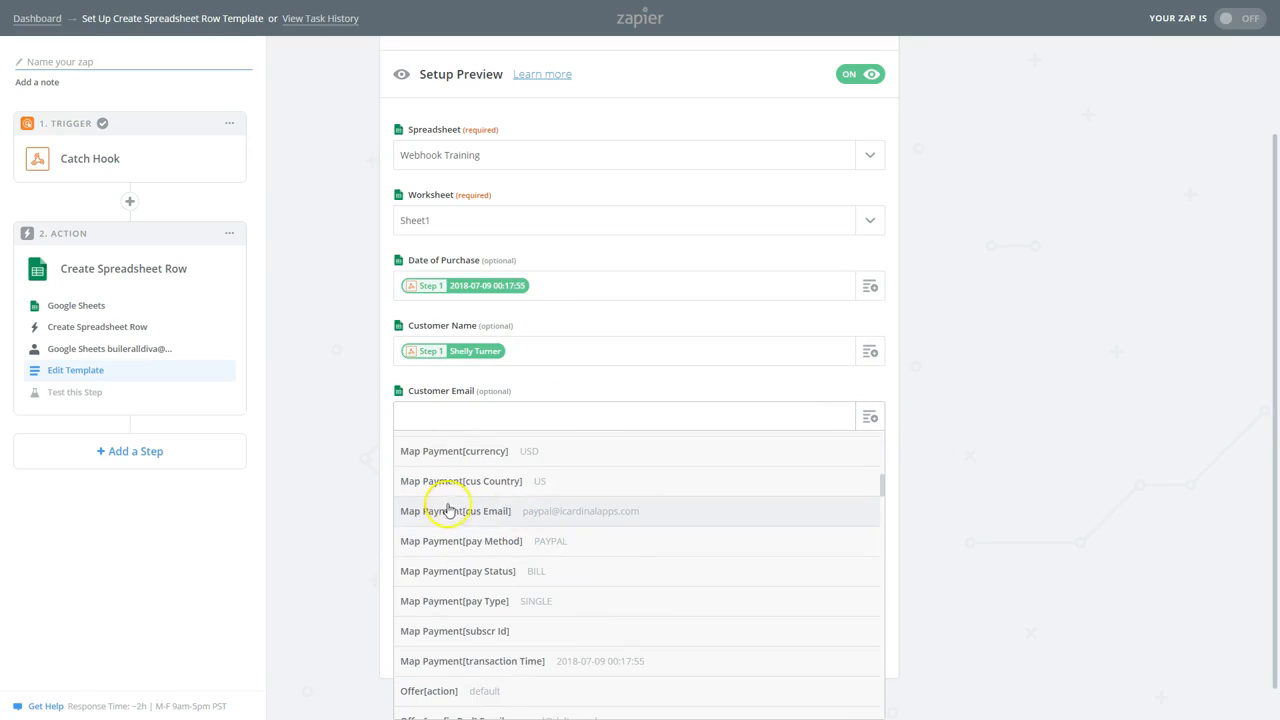
{"action": "left_click", "coordinate": [452, 511]}
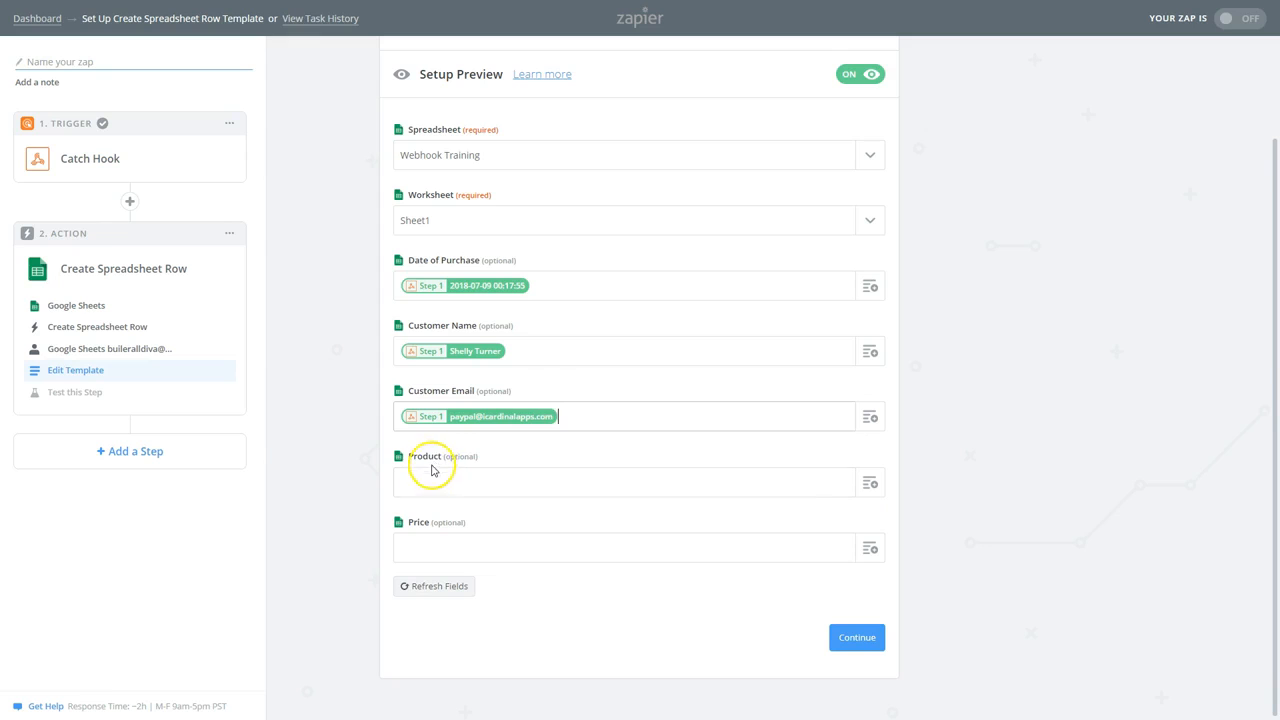
Step: Map the Product column to the hook's Map Payment[prod Title] field
{"action": "left_click", "coordinate": [866, 486]}
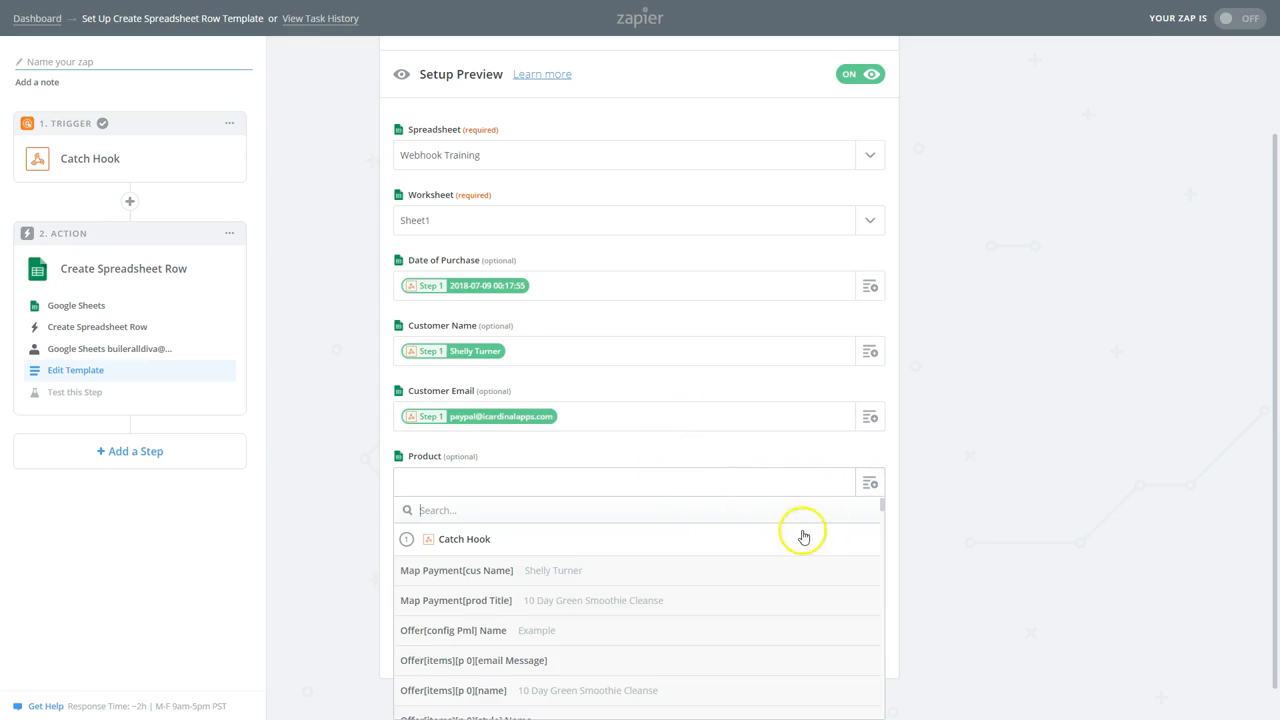
{"action": "scroll", "coordinate": [803, 537], "scroll_direction": "down", "scroll_amount": 1}
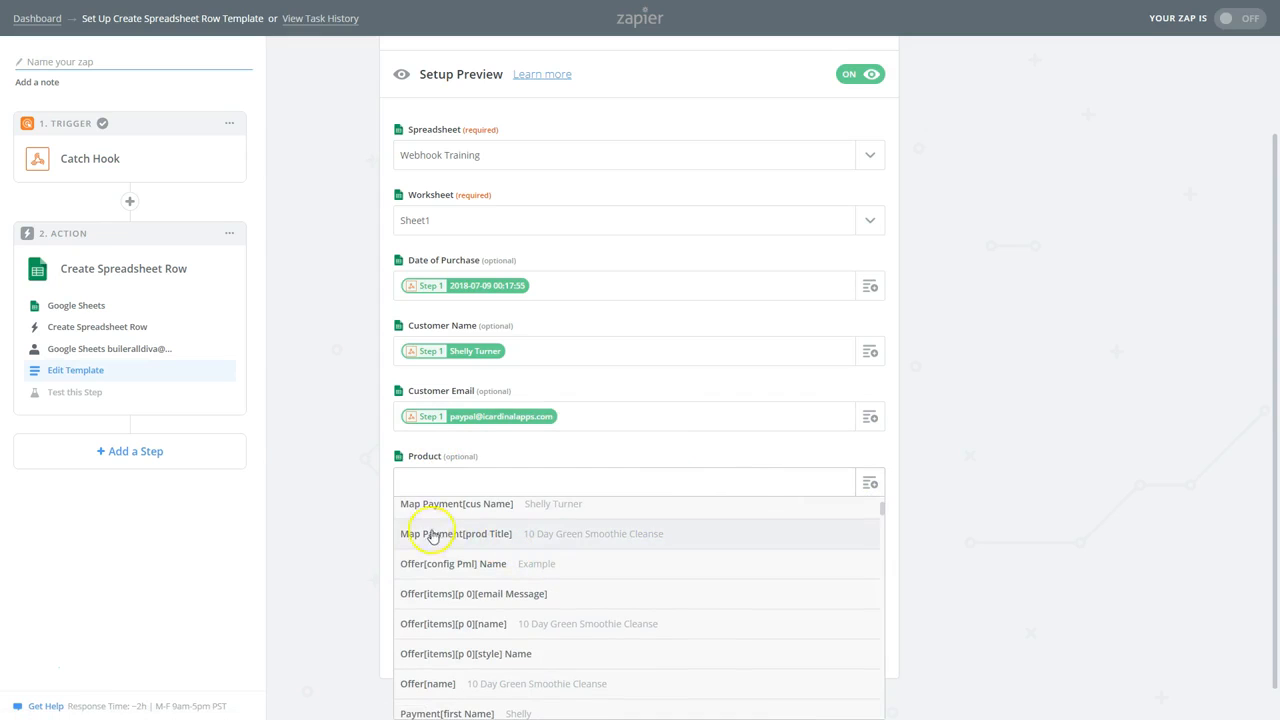
{"action": "left_click", "coordinate": [587, 534]}
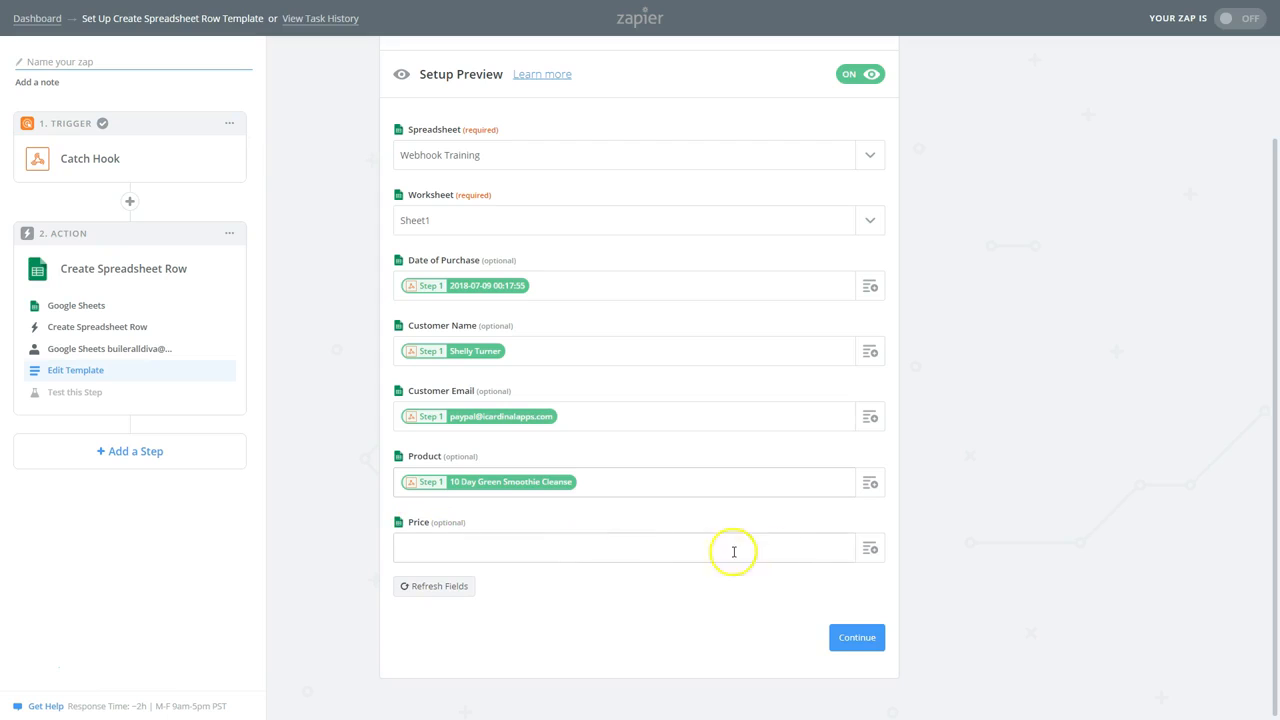
Step: Map the Price column to the hook's Map Payment[amount] field
{"action": "left_click", "coordinate": [870, 548]}
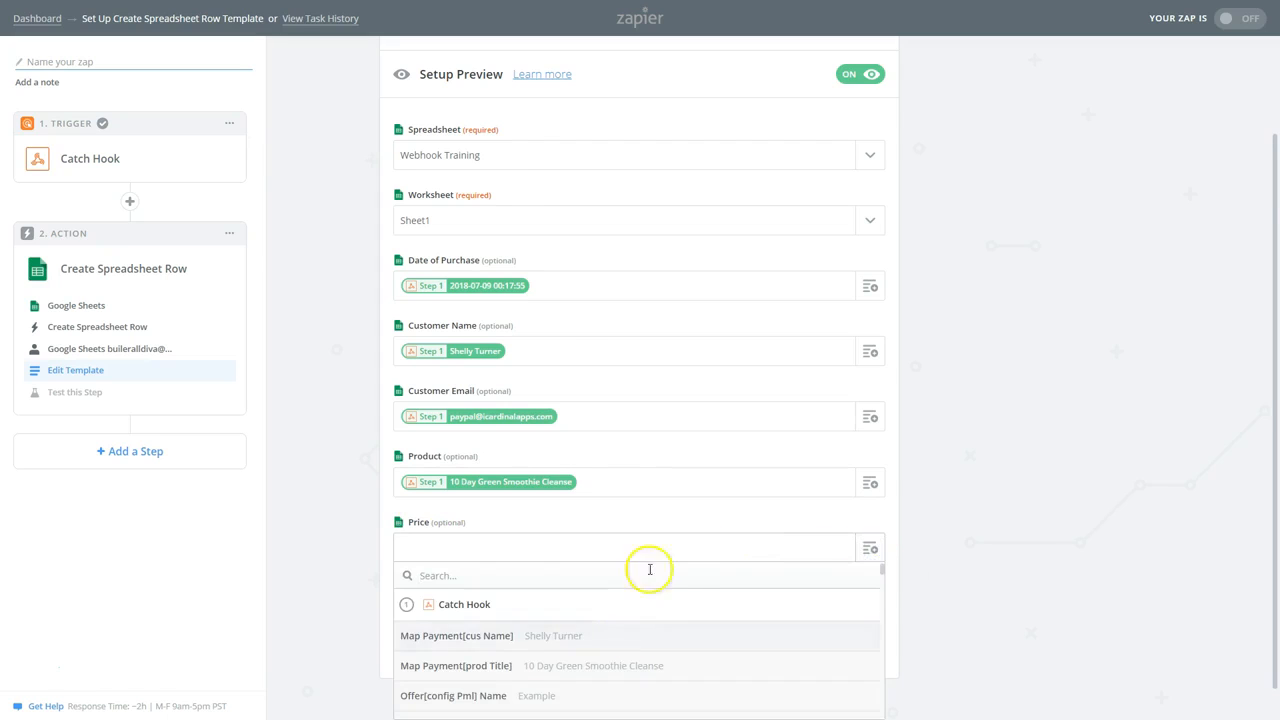
{"action": "scroll", "coordinate": [649, 569], "scroll_direction": "down", "scroll_amount": 5}
{"action": "scroll", "coordinate": [689, 595], "scroll_direction": "down", "scroll_amount": 1}
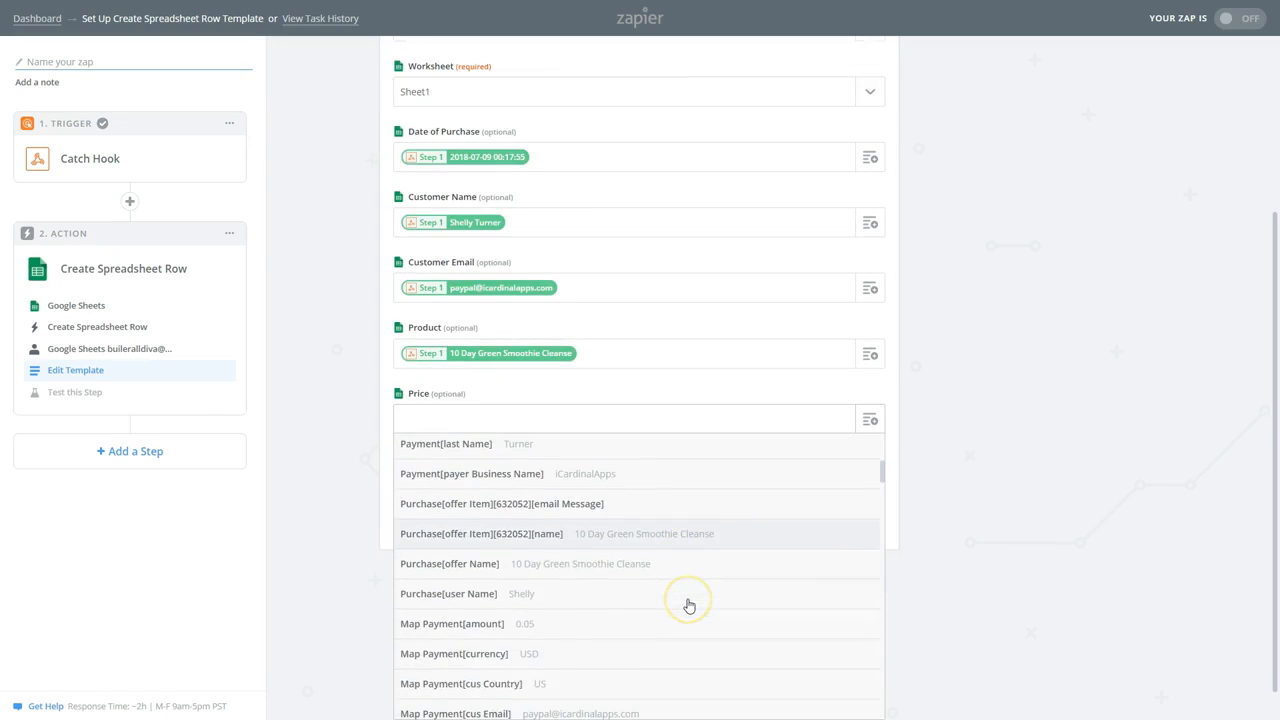
{"action": "scroll", "coordinate": [689, 605], "scroll_direction": "down", "scroll_amount": 1}
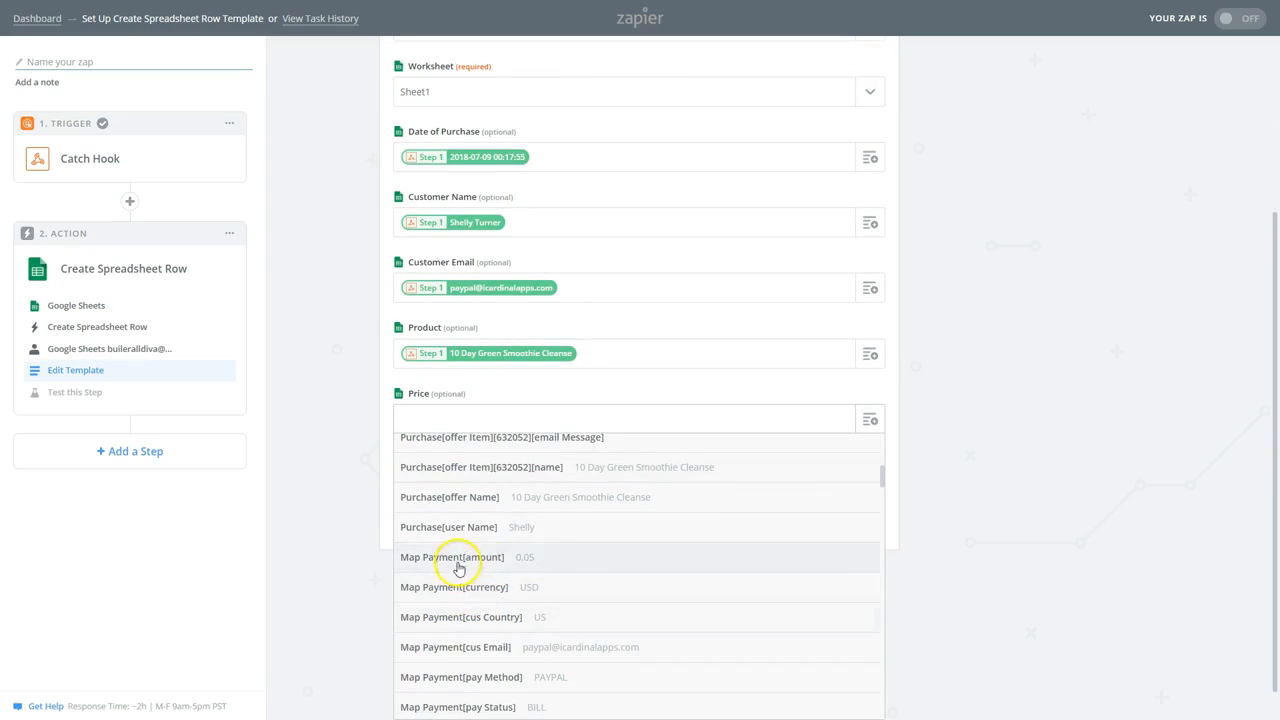
{"action": "left_click", "coordinate": [513, 562]}
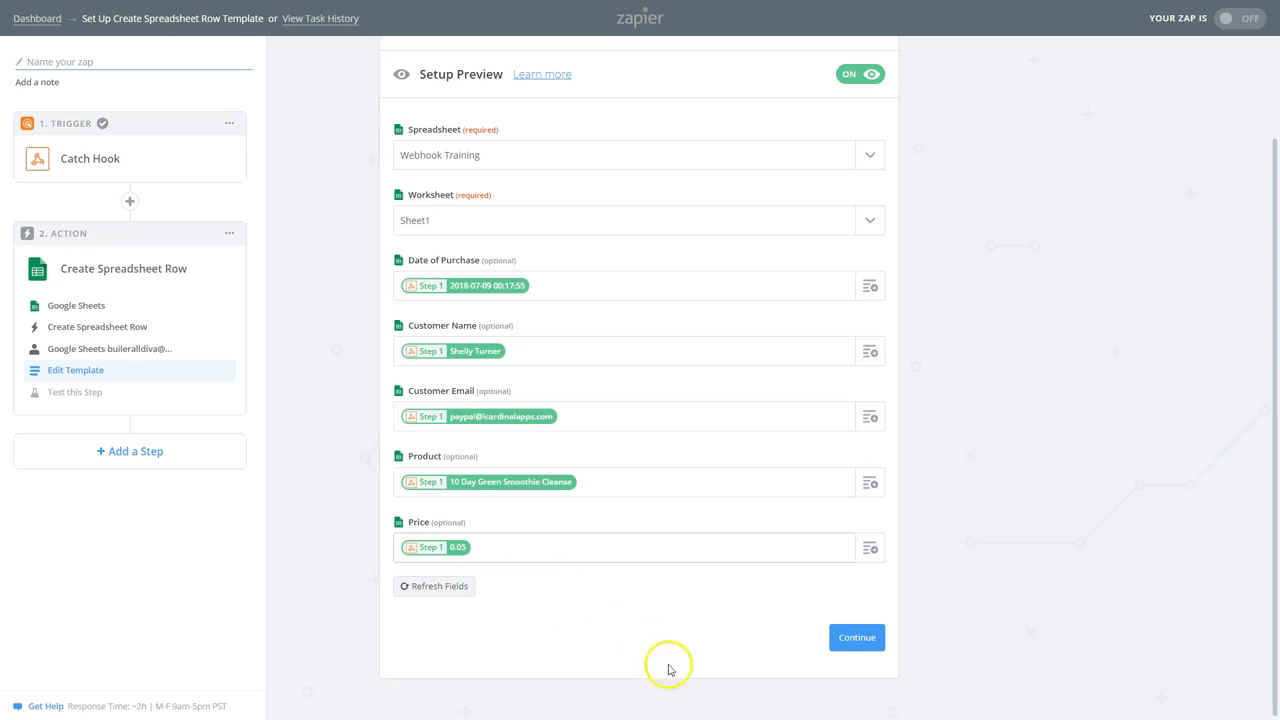
Step: Accept the completed row template and send a test spreadsheet row to Google Sheets
{"action": "left_click", "coordinate": [857, 634]}
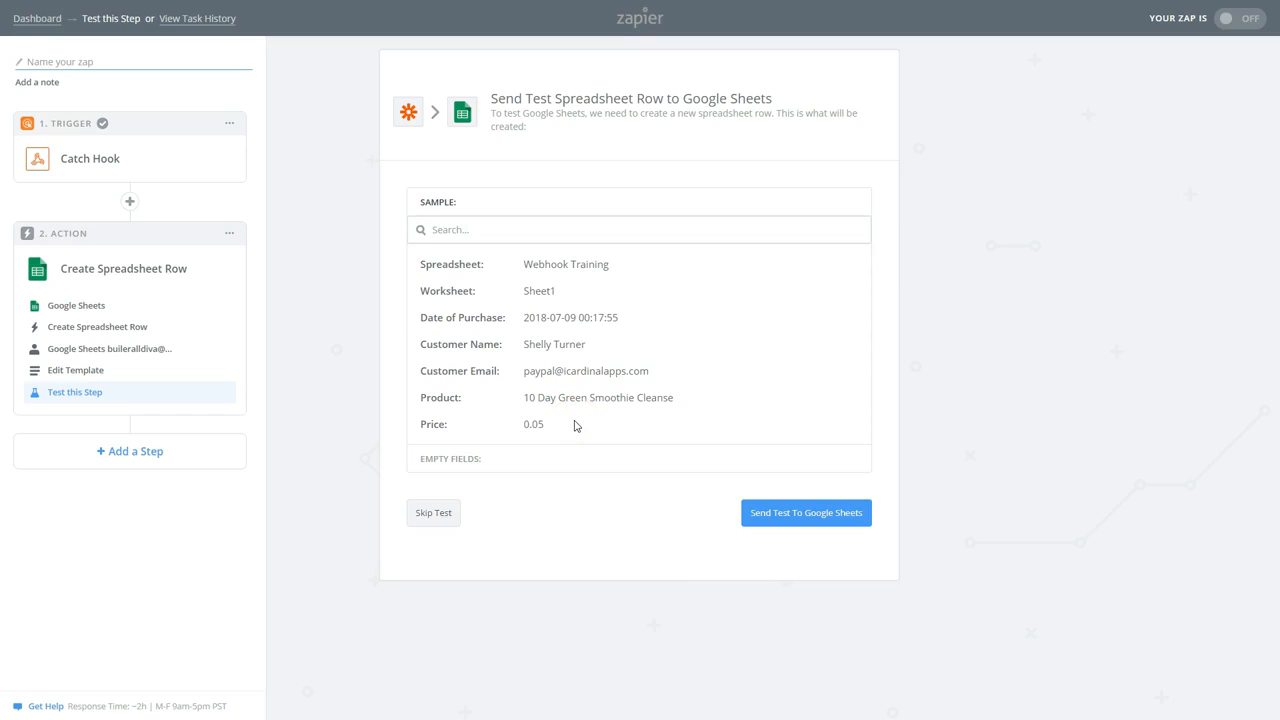
{"action": "left_click", "coordinate": [798, 508]}
{"action": "left_click", "coordinate": [794, 516]}
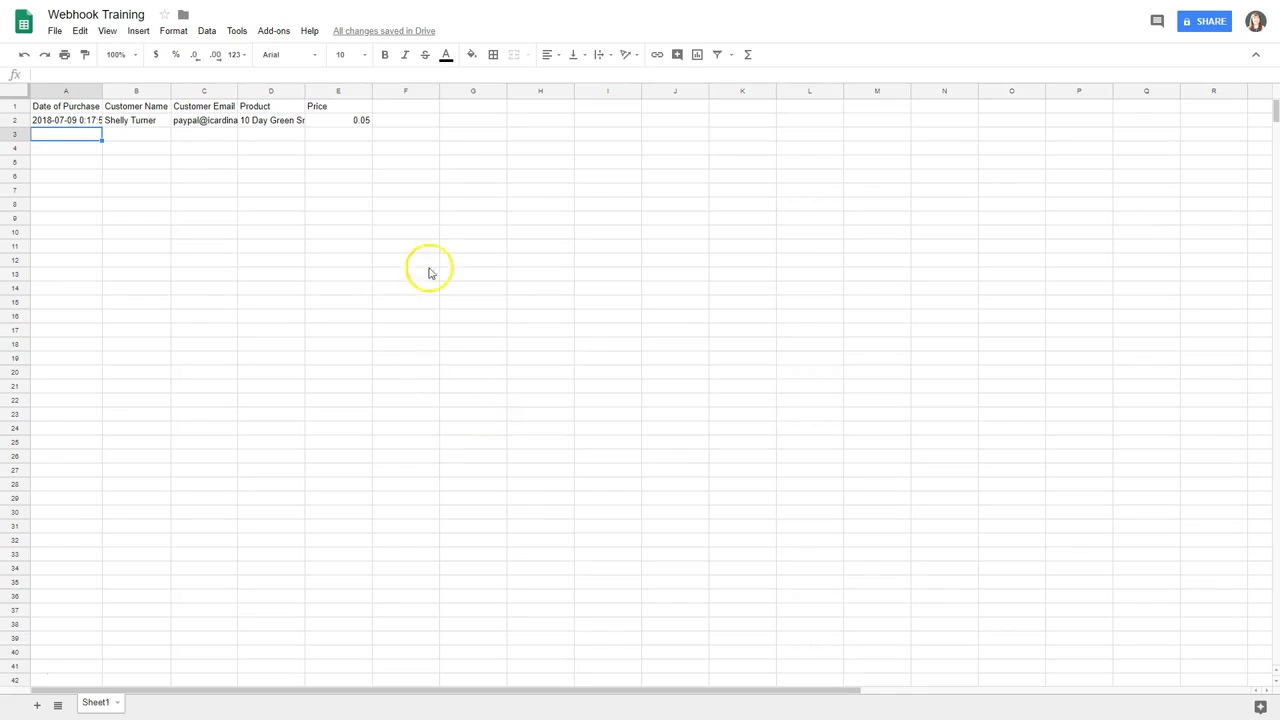
Step: In the Webhook Training spreadsheet, widen the Date of Purchase and Customer Email columns to fit their contents
{"action": "left_click_drag", "start_coordinate": [101, 87], "coordinate": [135, 88]}
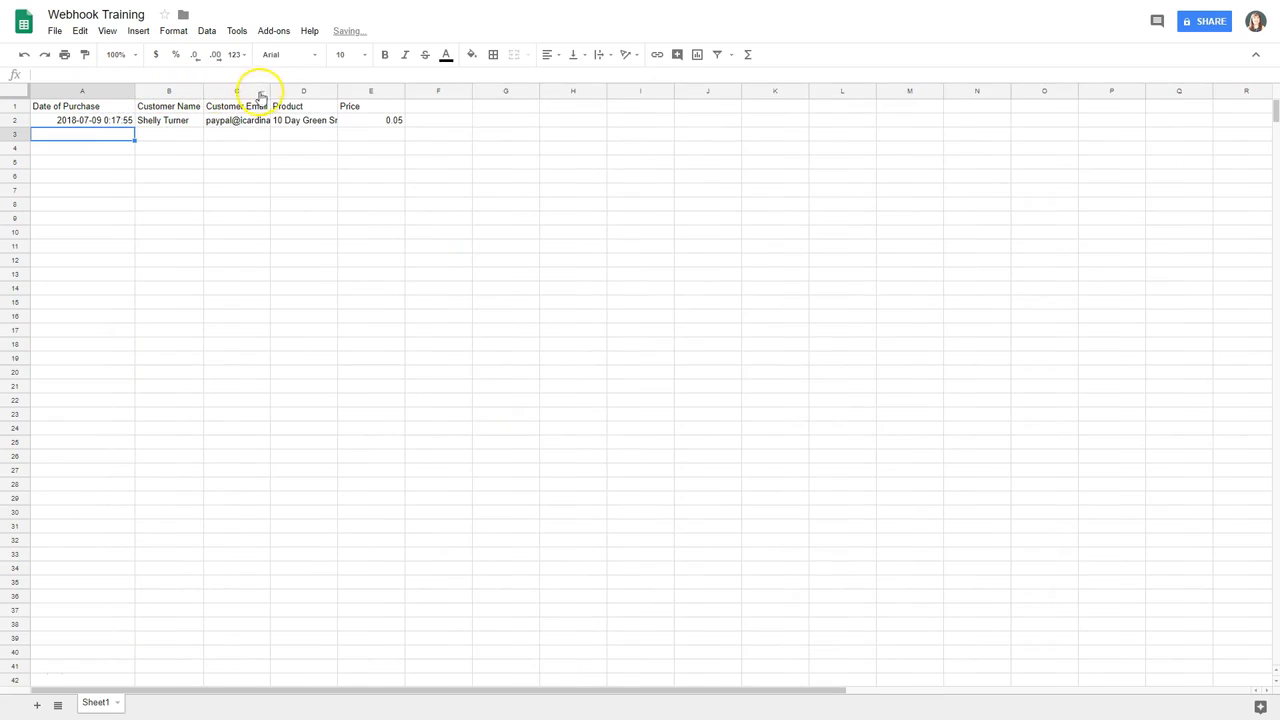
{"action": "left_click_drag", "start_coordinate": [270, 90], "coordinate": [470, 93]}
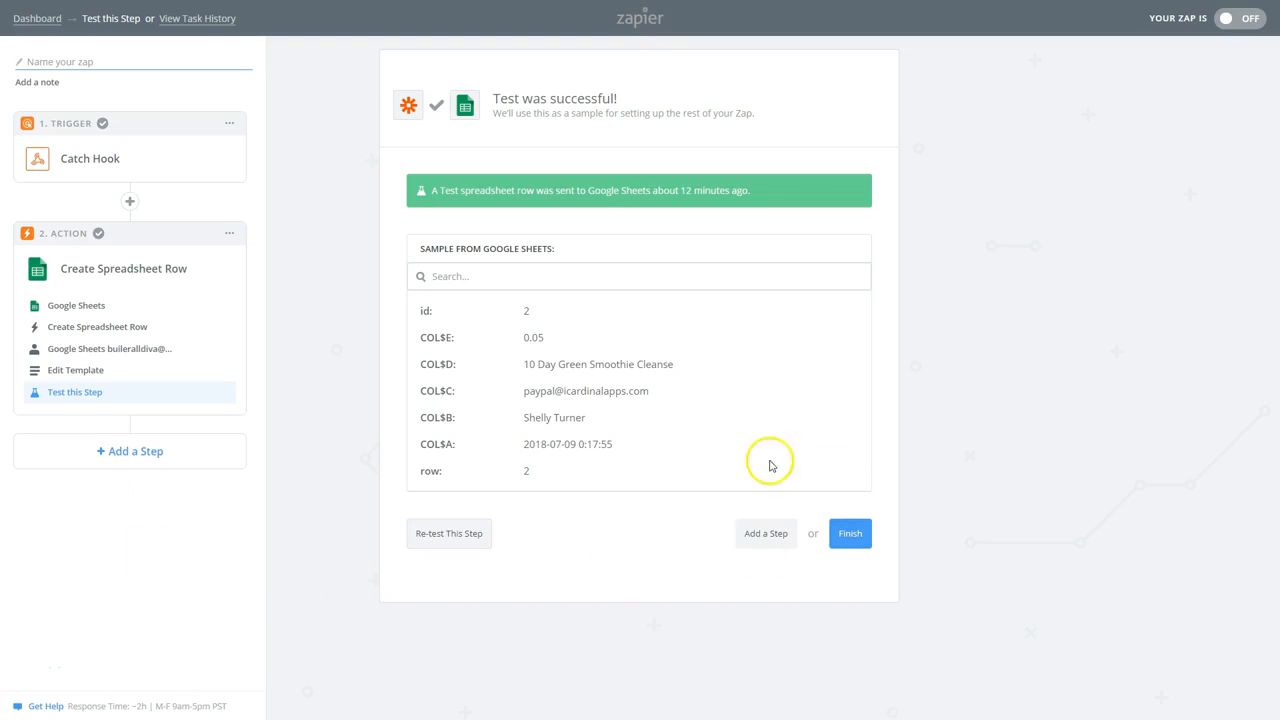
Step: Finish the setup by naming the Zap Webhook Tutorial and turning it on, and return to the Zap dashboard
{"action": "left_click", "coordinate": [852, 535]}
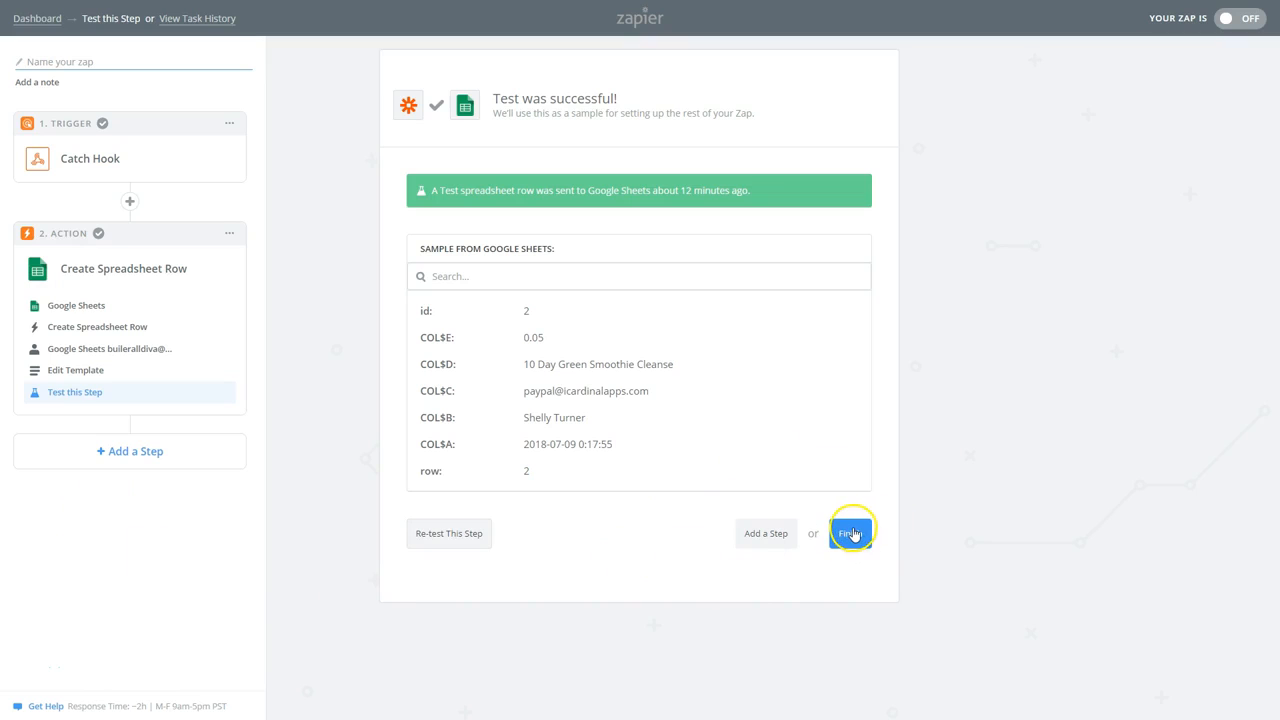
{"action": "left_click", "coordinate": [592, 196]}
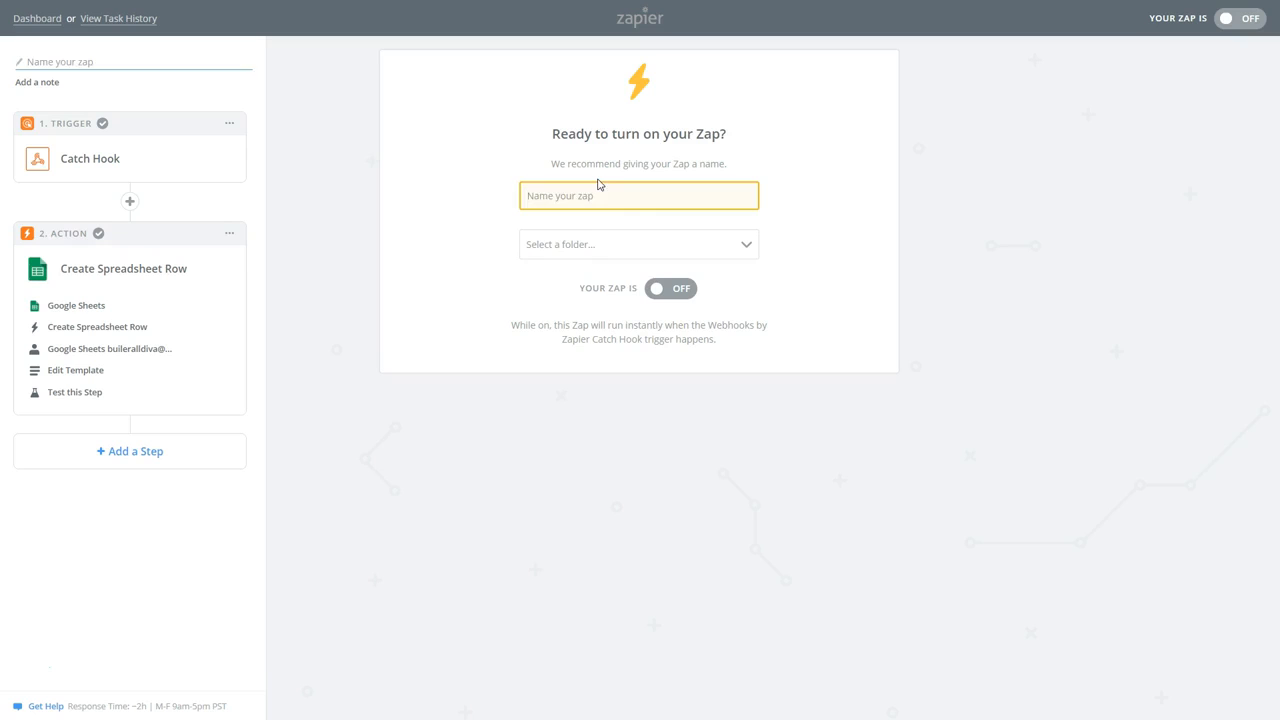
{"action": "type", "text": "Webhook Tutorial"}
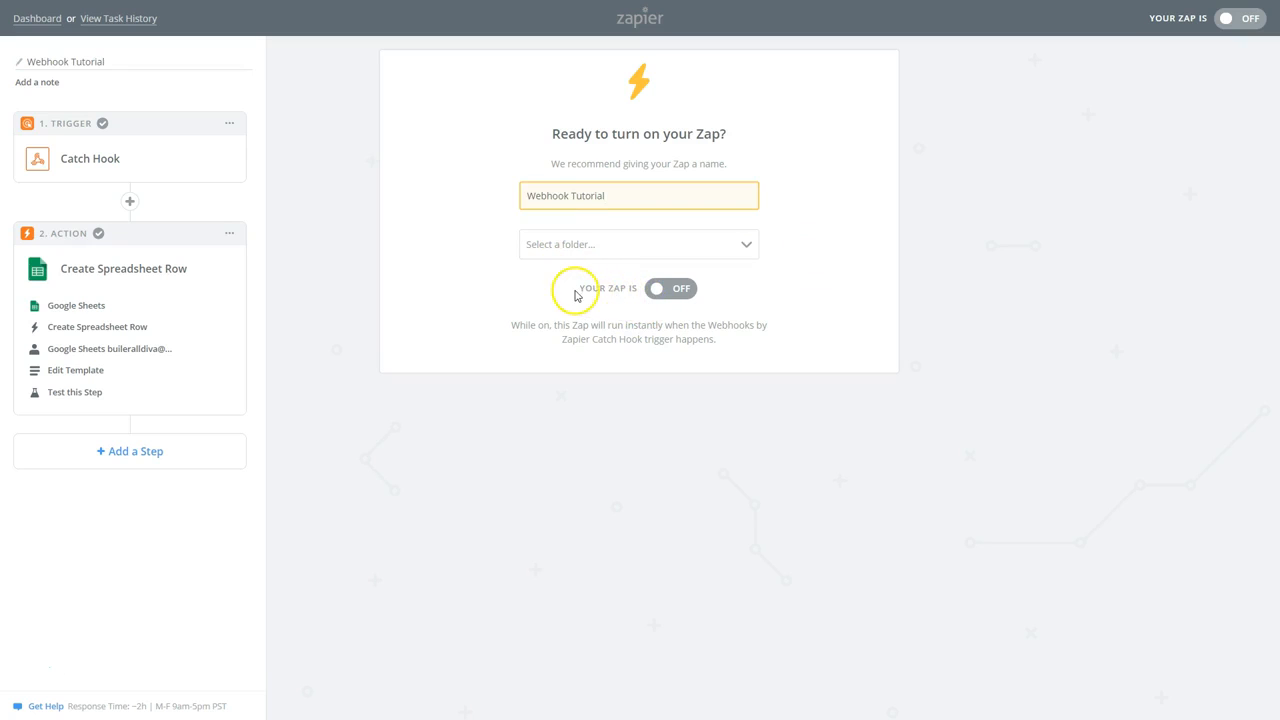
{"action": "left_click", "coordinate": [660, 290]}
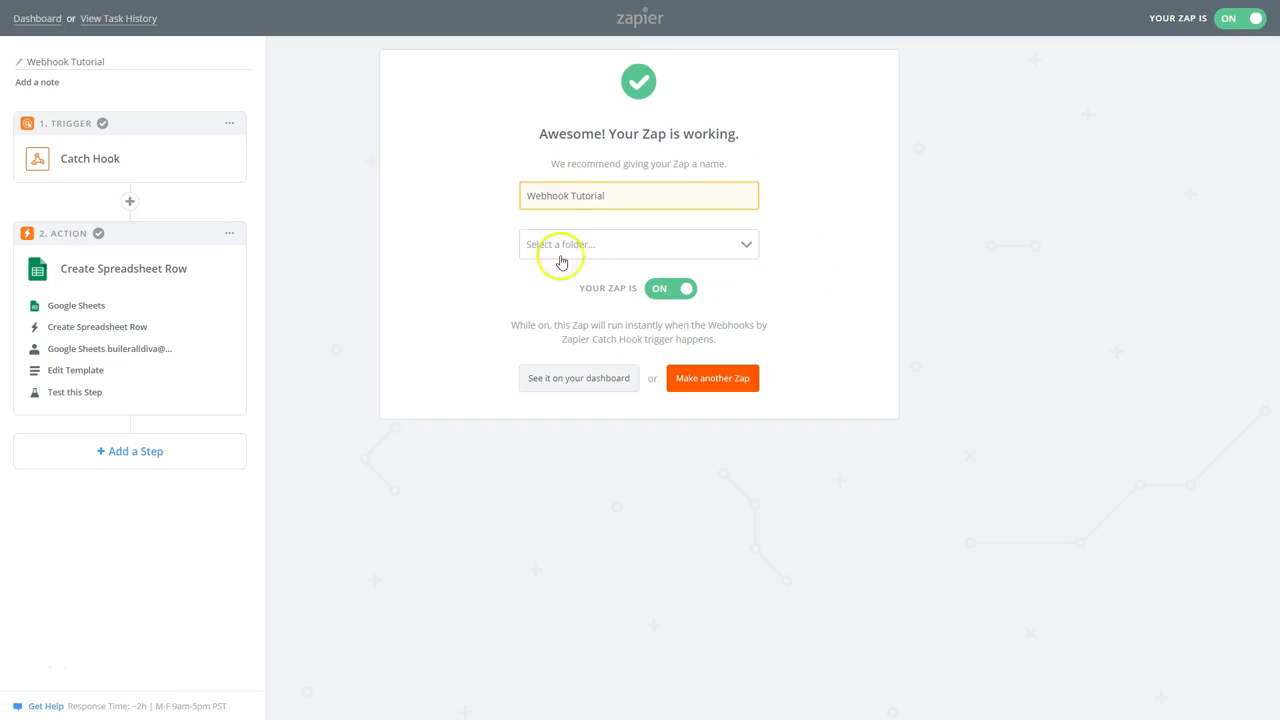
{"action": "left_click", "coordinate": [576, 380]}
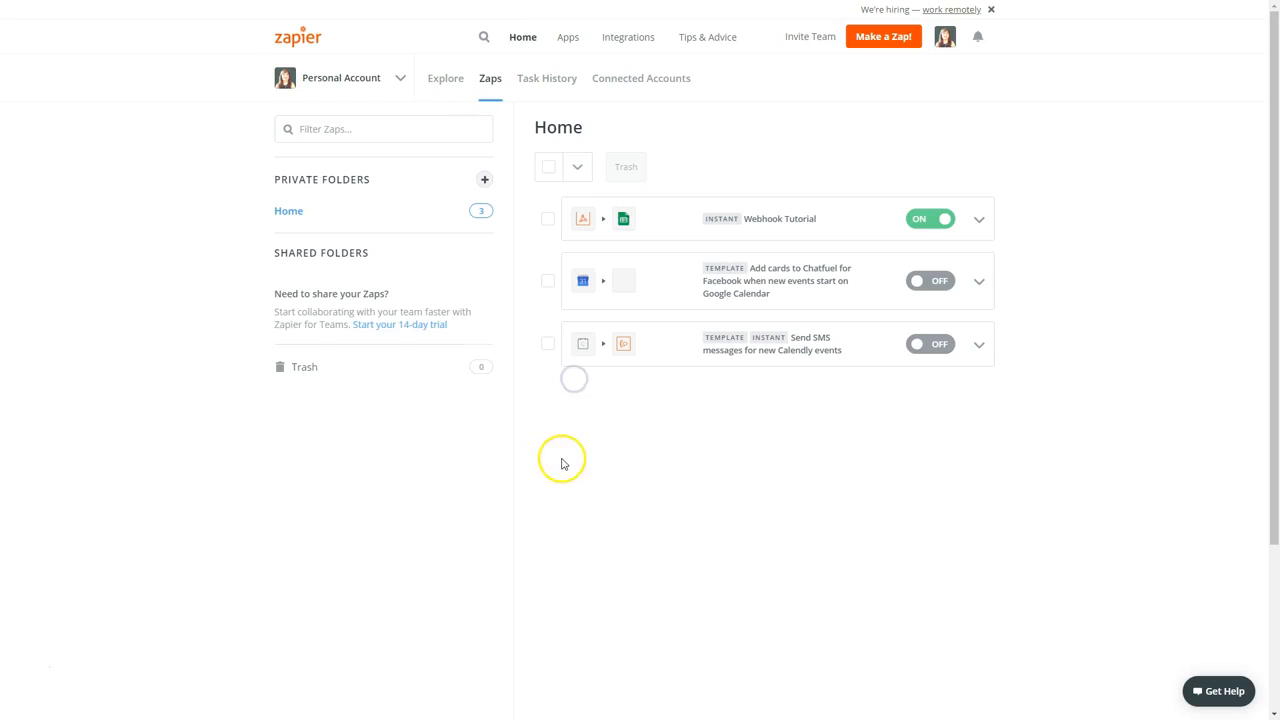